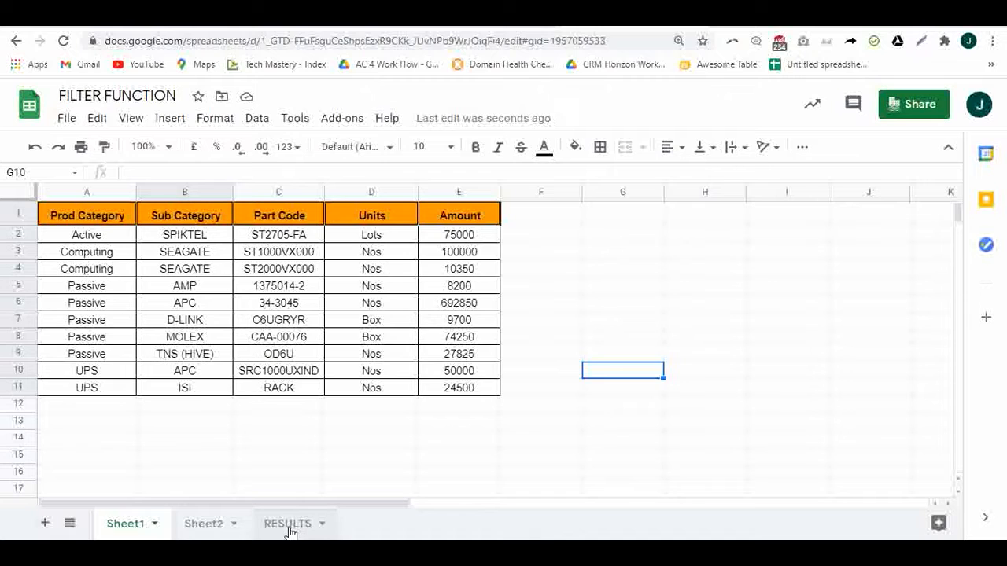
Start a FILTER formula in cell A2 of the RESULTS sheet and show the function's help
left_click(288, 524)
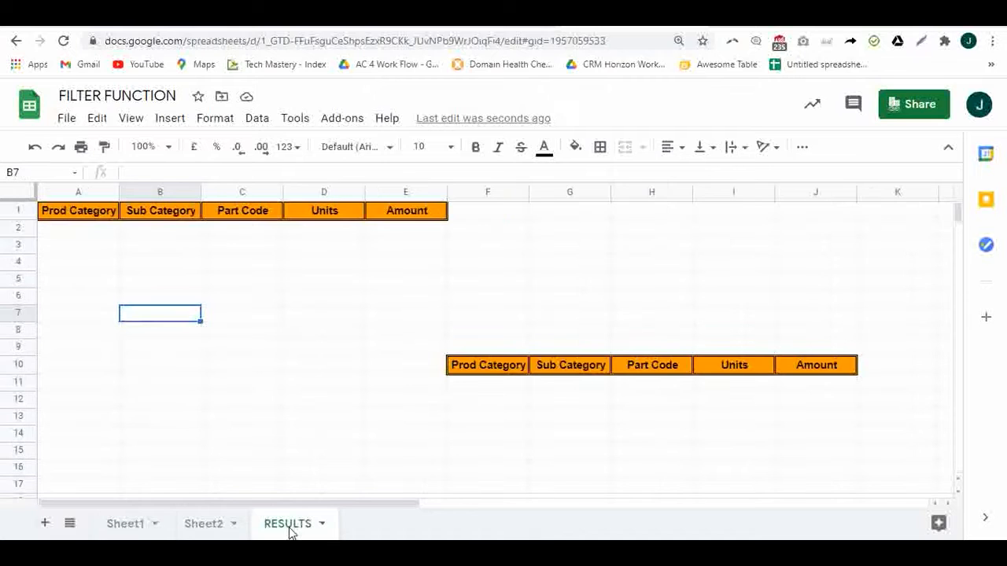
left_click(82, 231)
type("=")
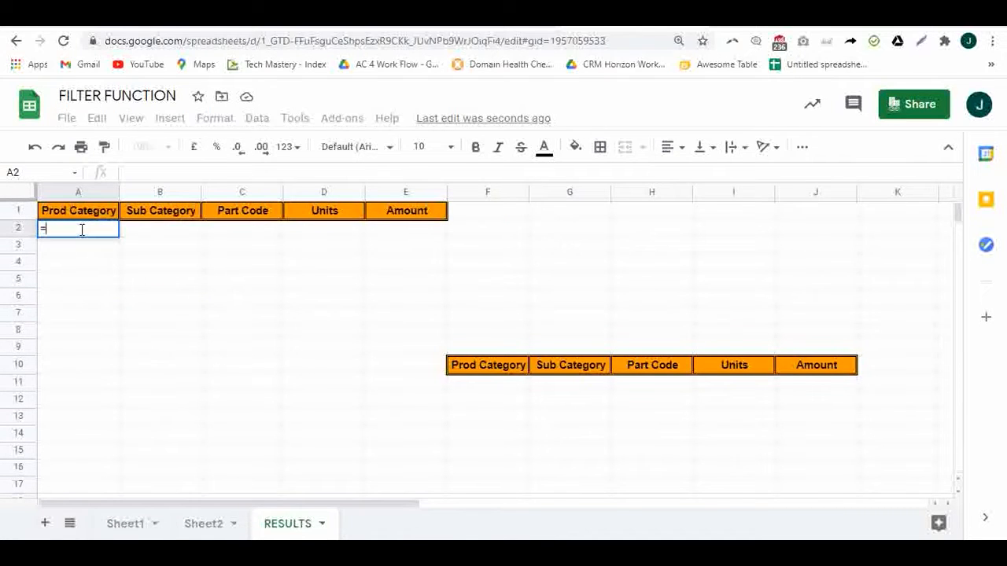
type("filter")
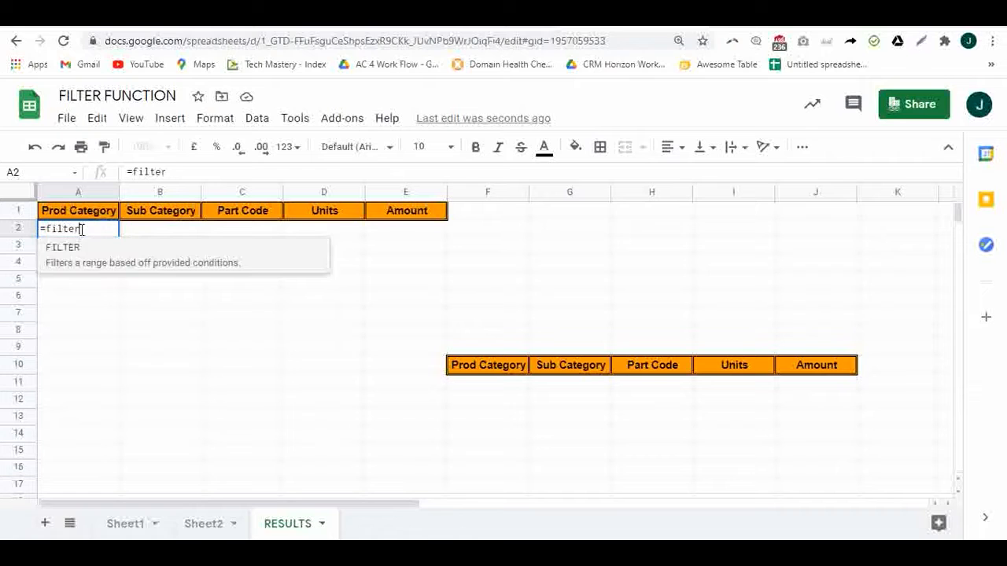
type("(")
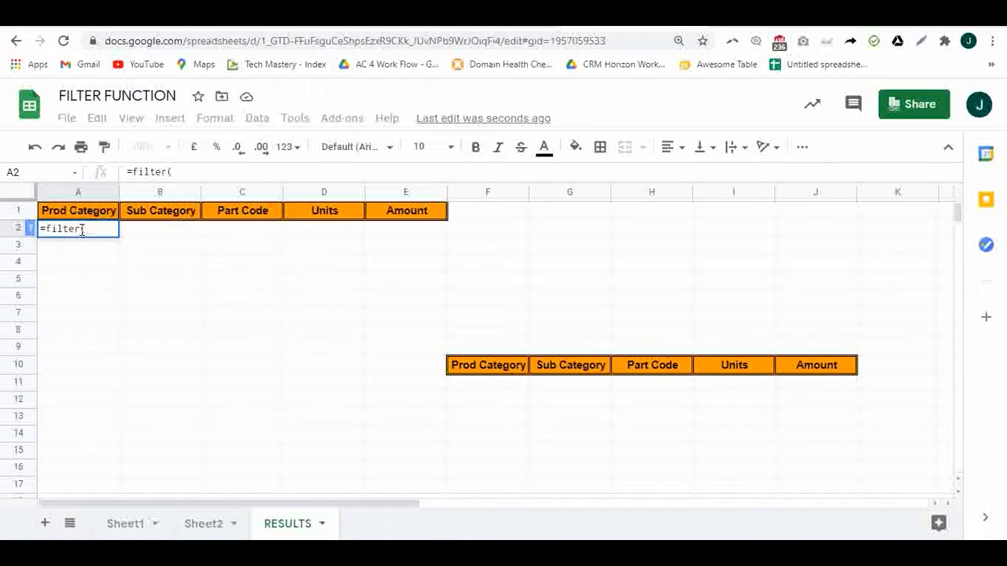
left_click(30, 229)
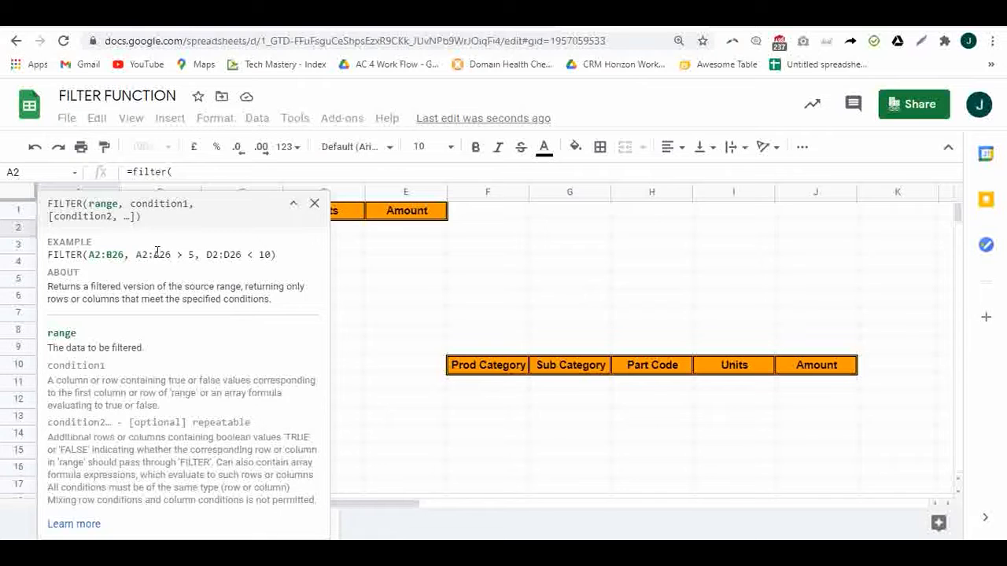
left_click(187, 173)
left_click(190, 172)
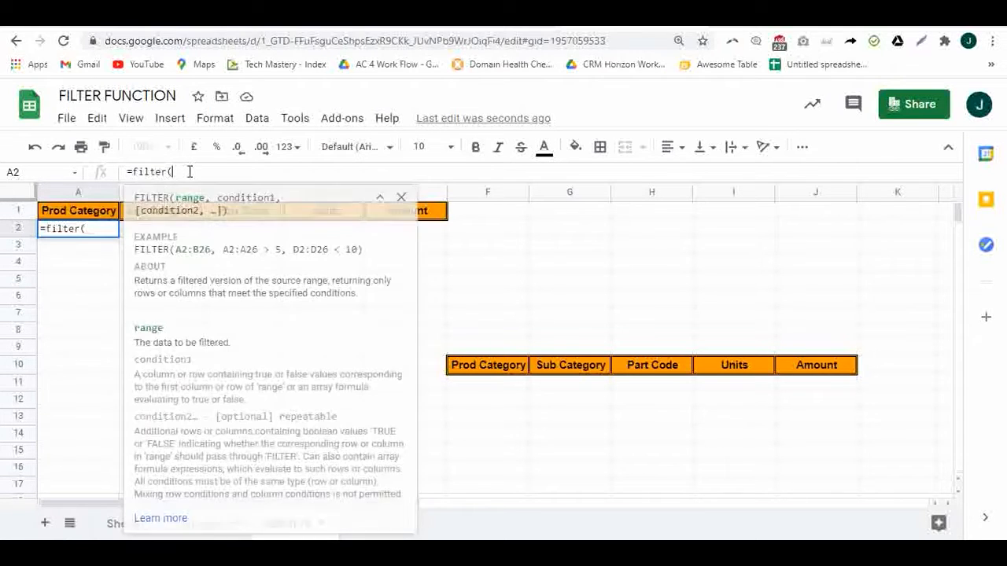
Reopen the FILTER formula in A2 of RESULTS without its closing parenthesis and hide the function help
left_click(109, 530)
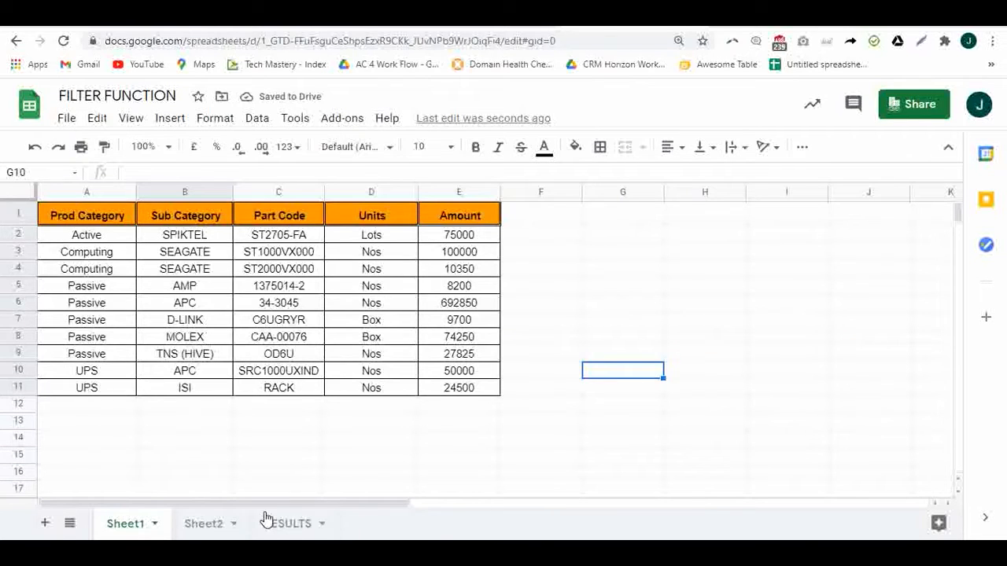
left_click(275, 524)
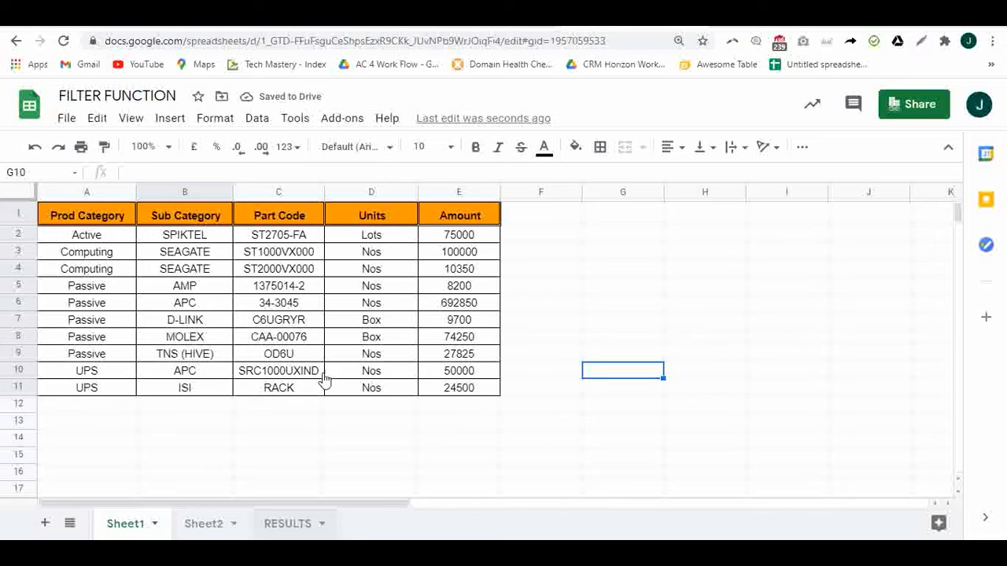
left_click(291, 524)
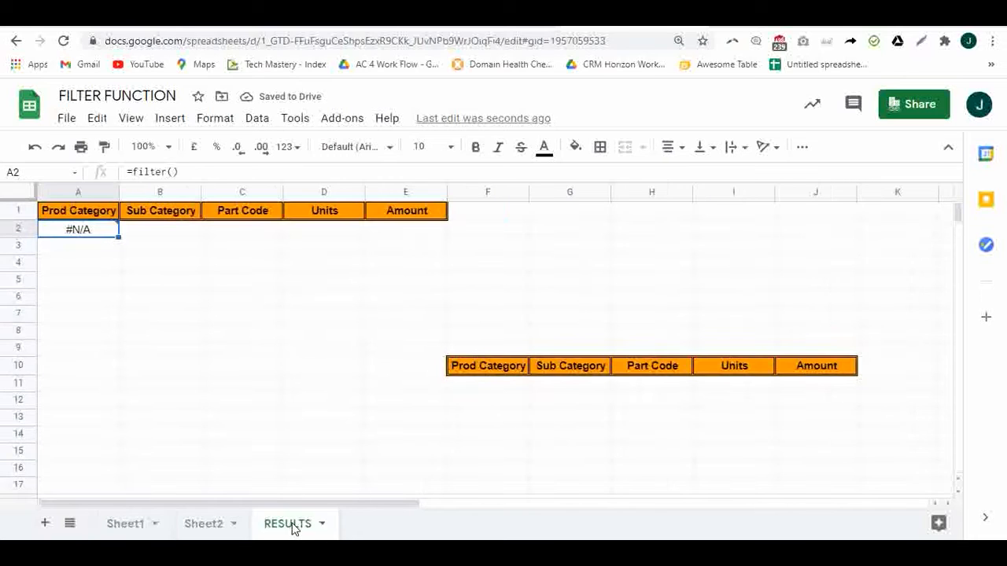
left_click(189, 171)
key("BackSpace")
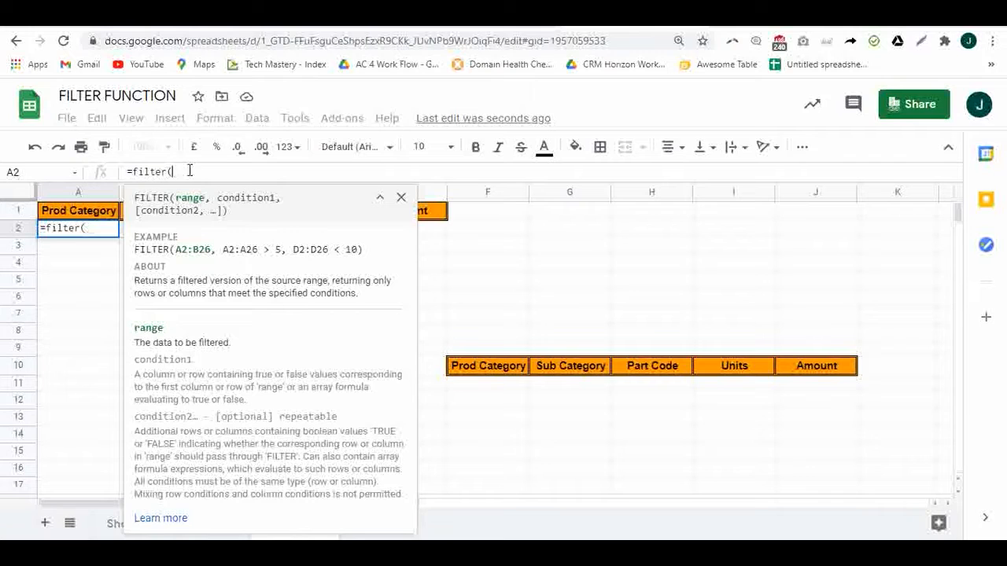
left_click(401, 197)
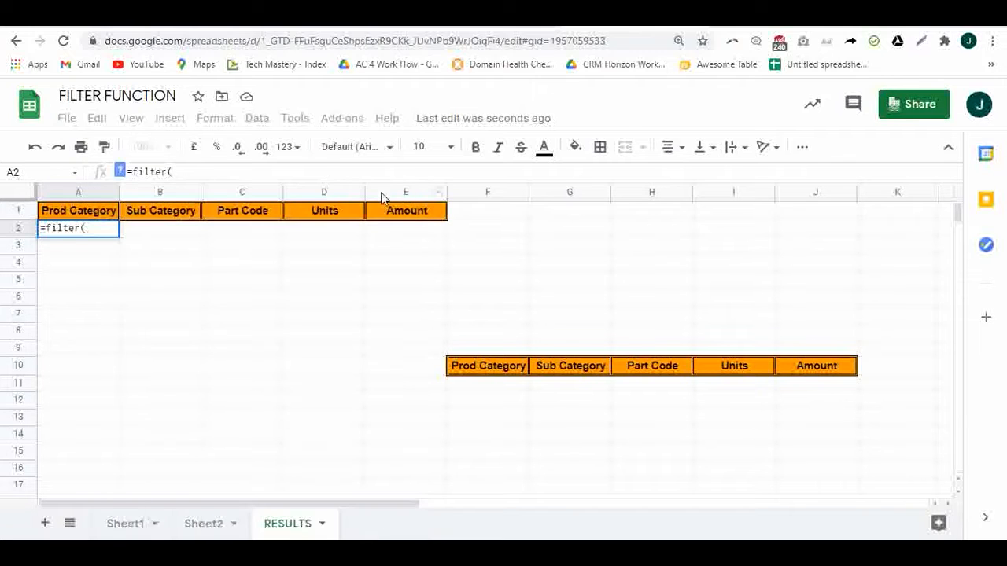
Enter Sheet1's data cells A2:E11 as the range argument of the FILTER formula
left_click(131, 528)
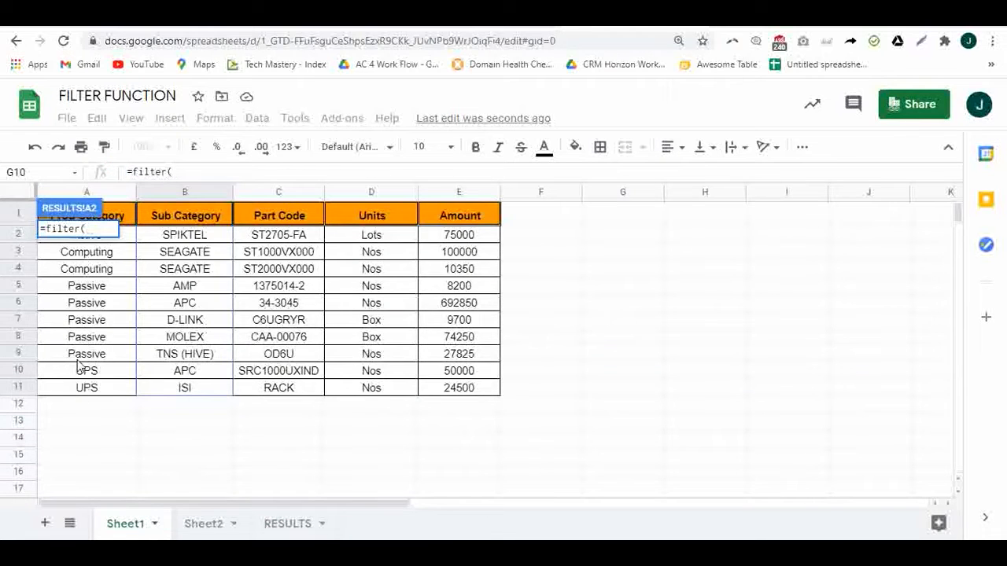
left_click(128, 237)
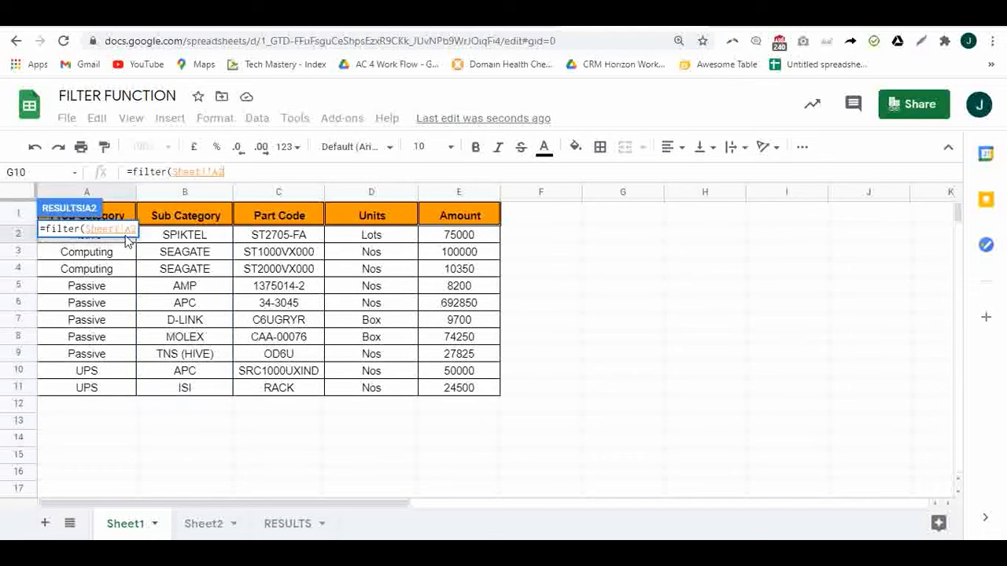
left_click_drag(132, 244, 471, 393)
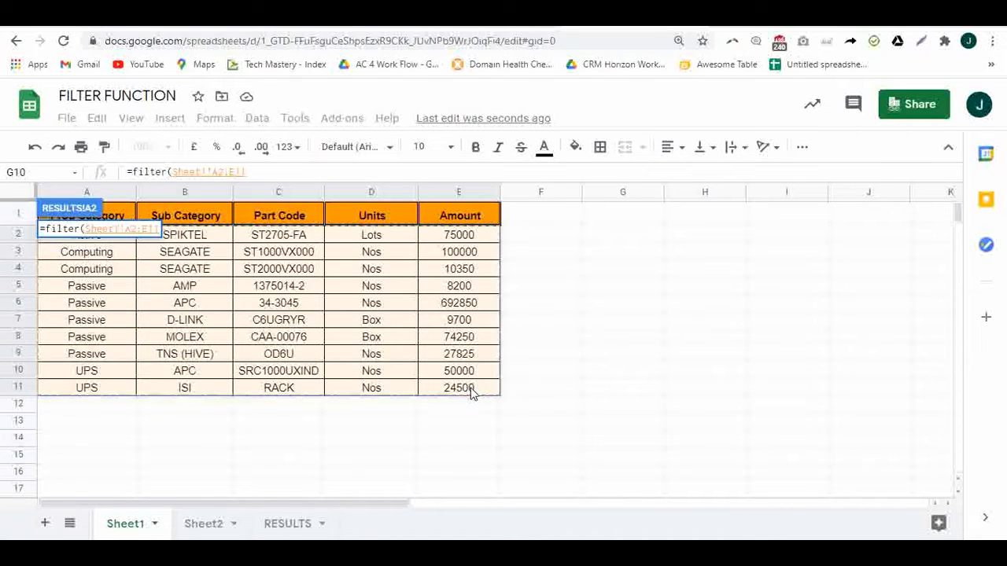
type(",")
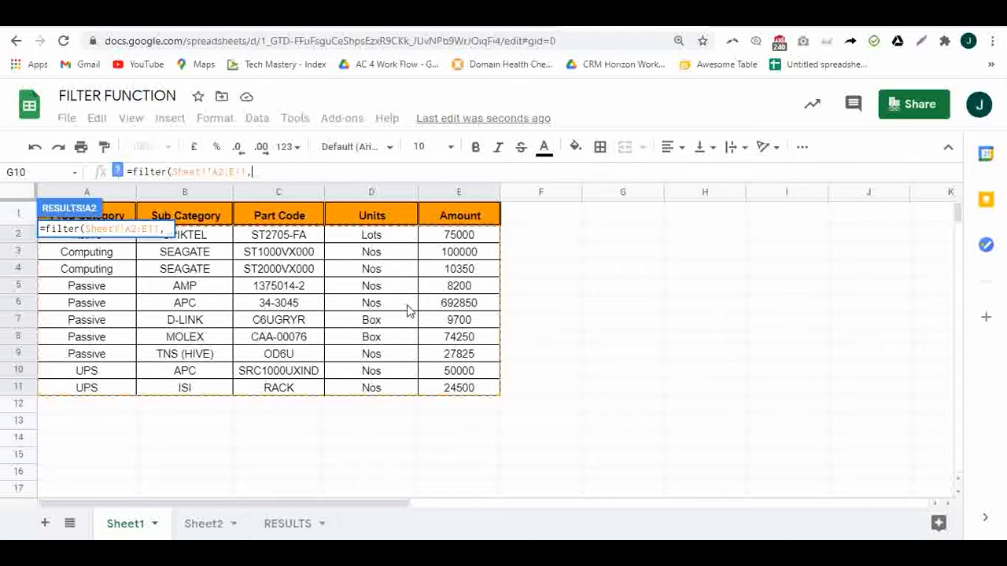
Add the condition Sheet1!C2:C11="RACK" to filter by part code, and complete the formula
left_click_drag(295, 240, 307, 388)
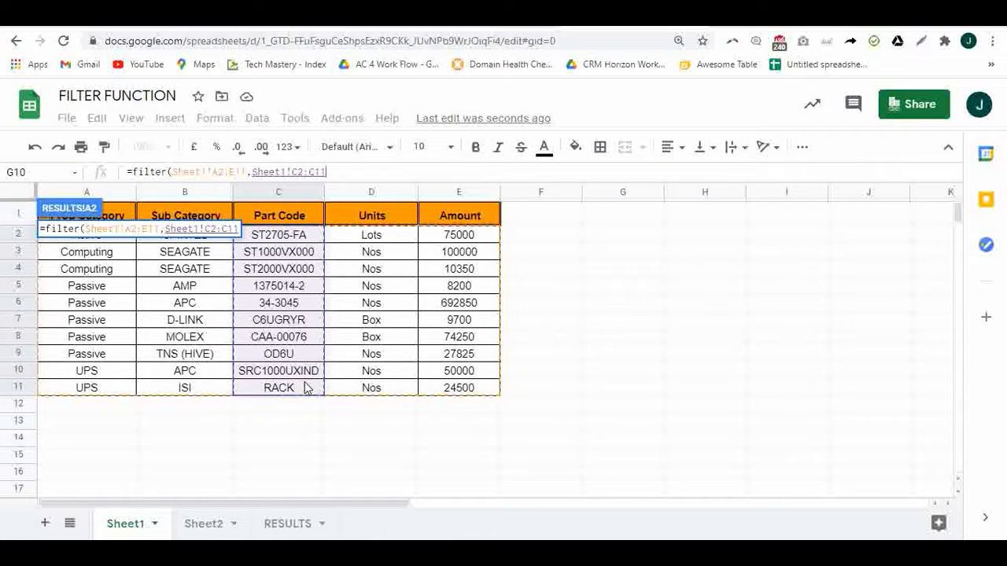
type("=\"")
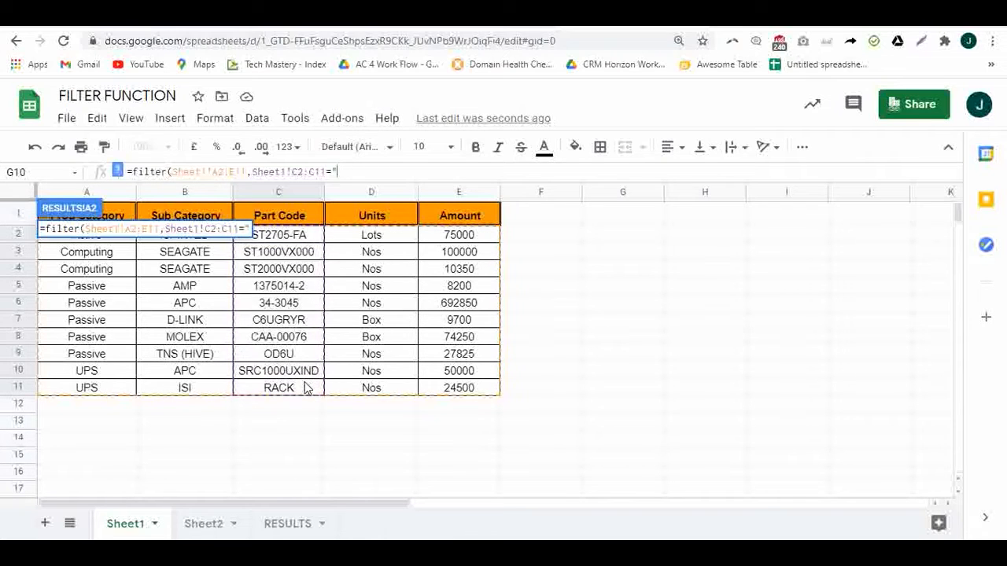
type("RACK\"")
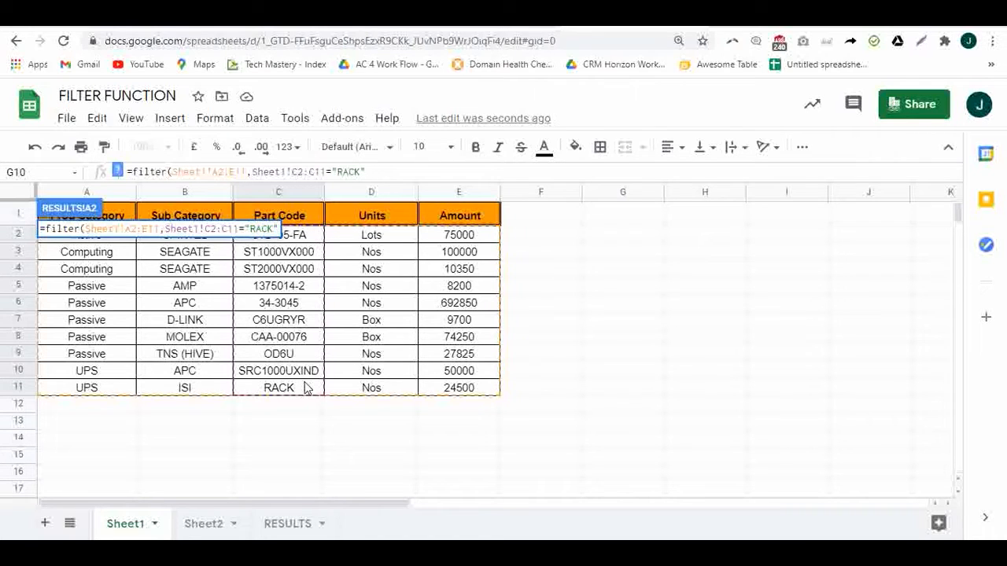
type(")")
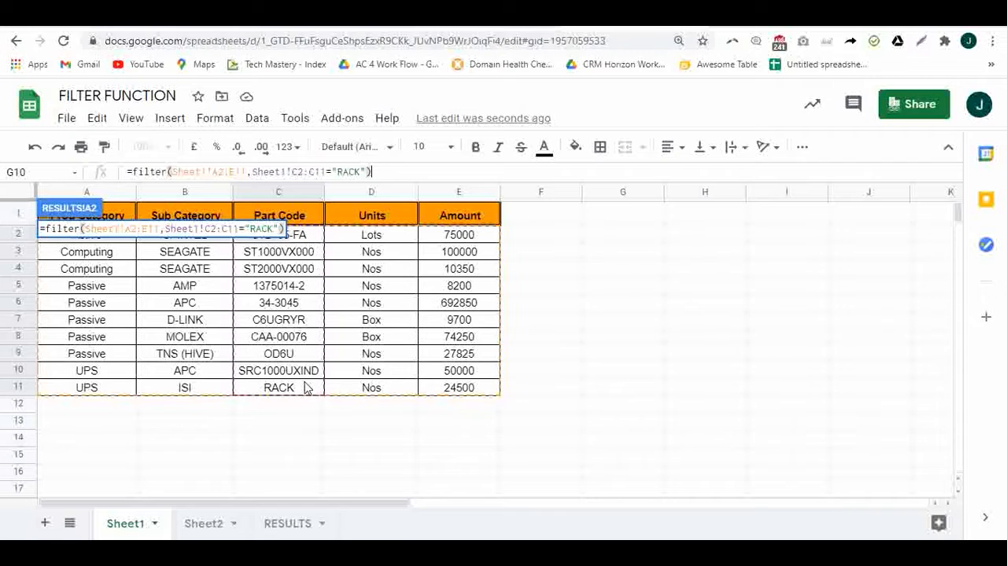
key("Return")
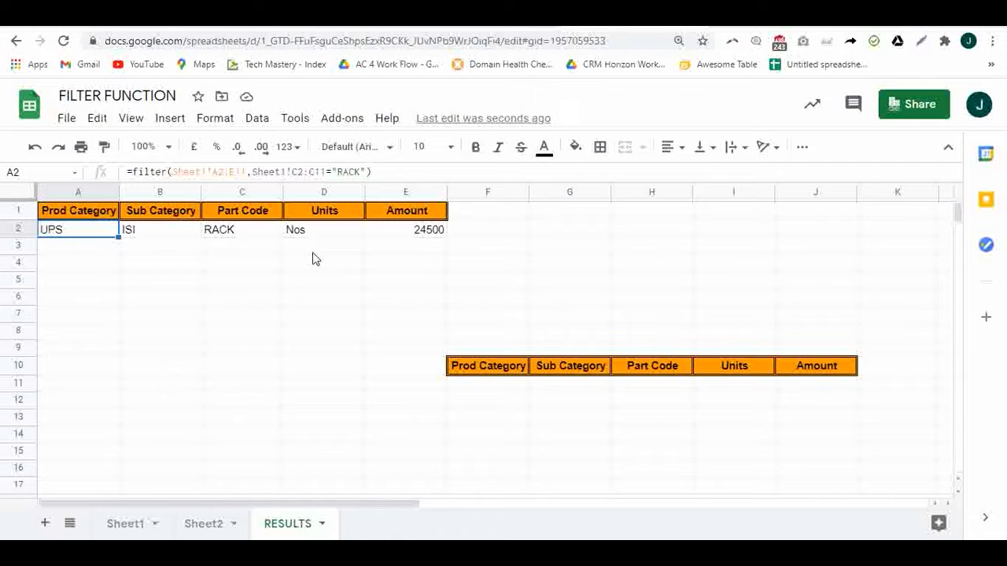
left_click(369, 172)
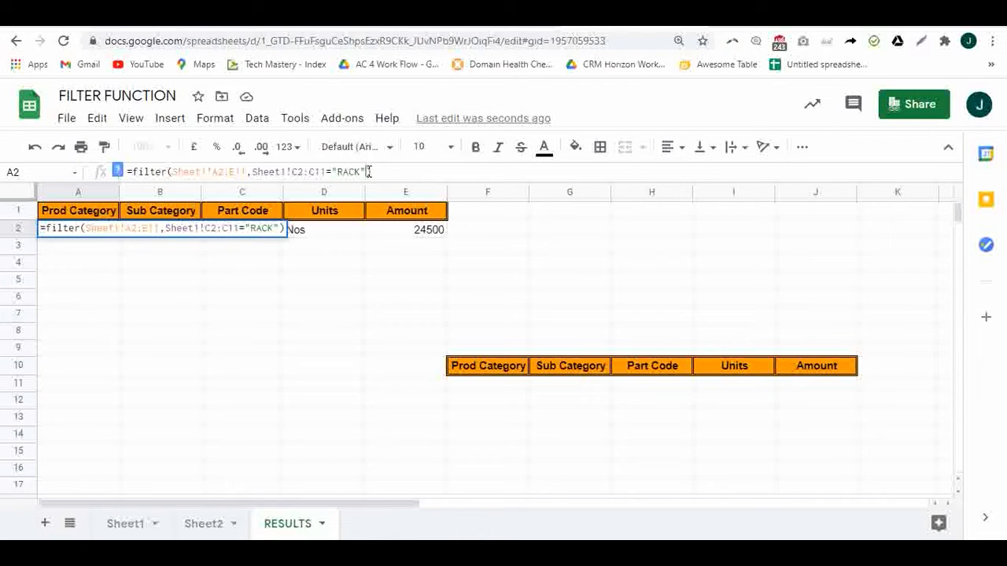
type(")")
key("Return")
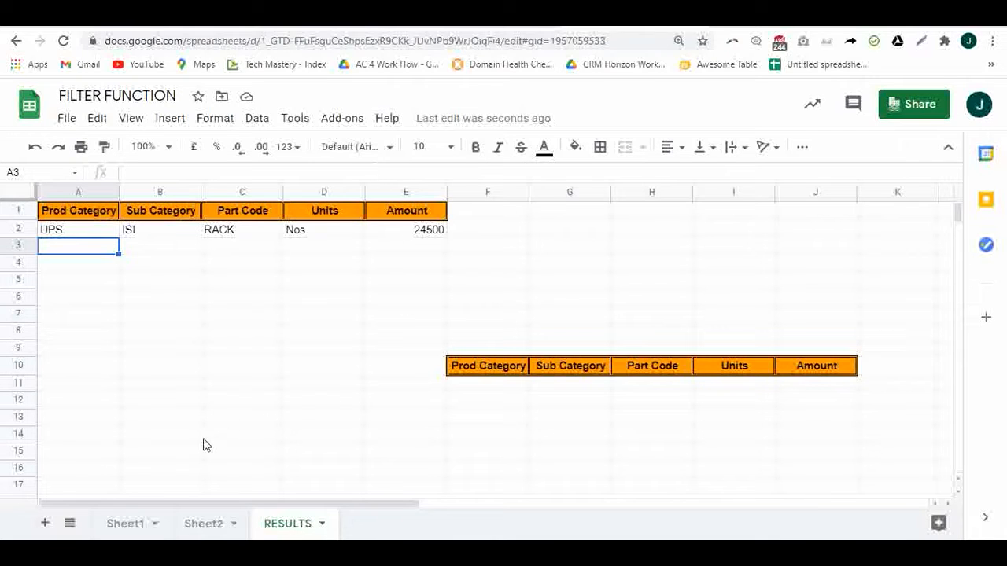
left_click(134, 532)
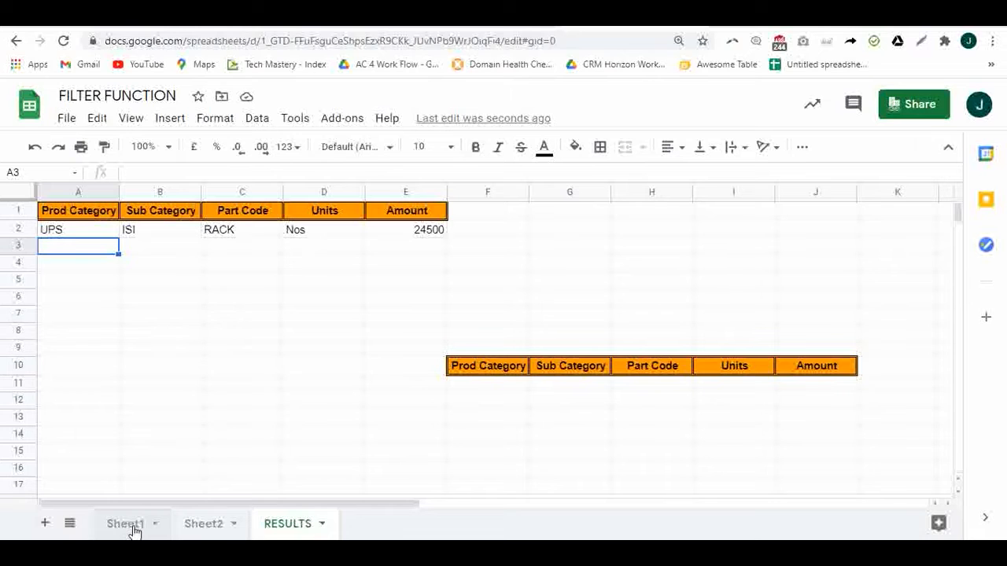
left_click(197, 531)
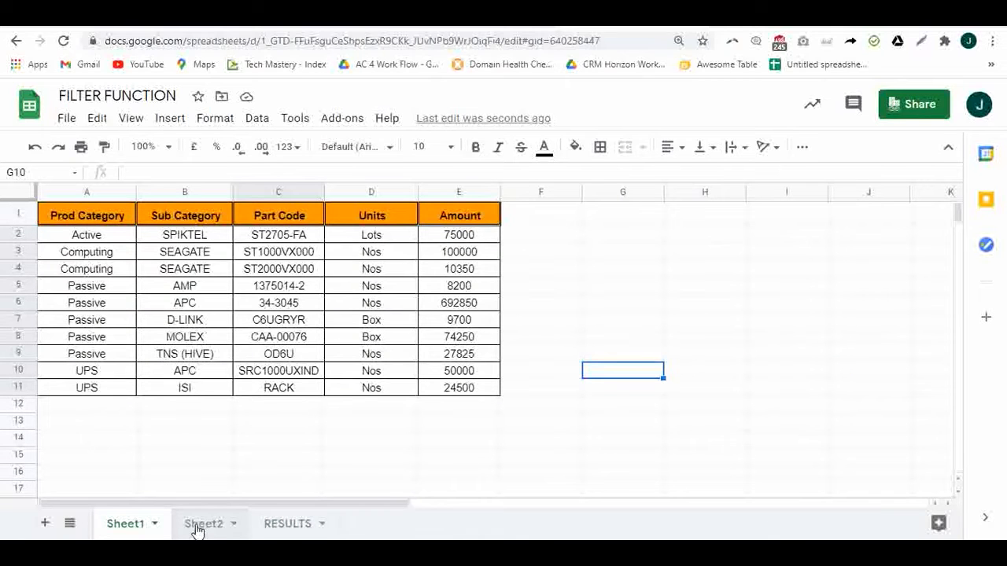
left_click(270, 534)
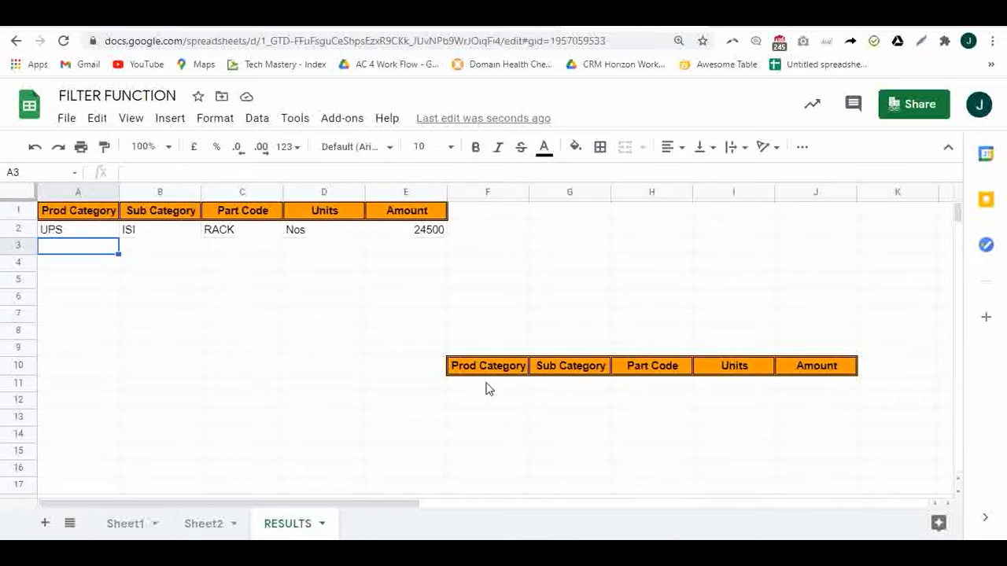
Start a FILTER formula in cell F11 of the RESULTS sheet with Sheet1!A2:E11 as its range
left_click(487, 390)
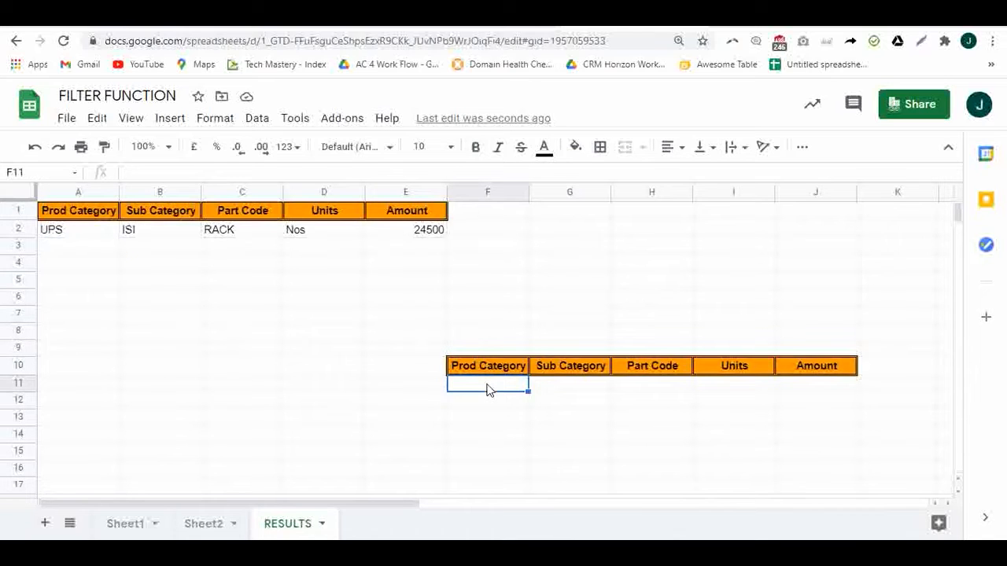
type("=FIL")
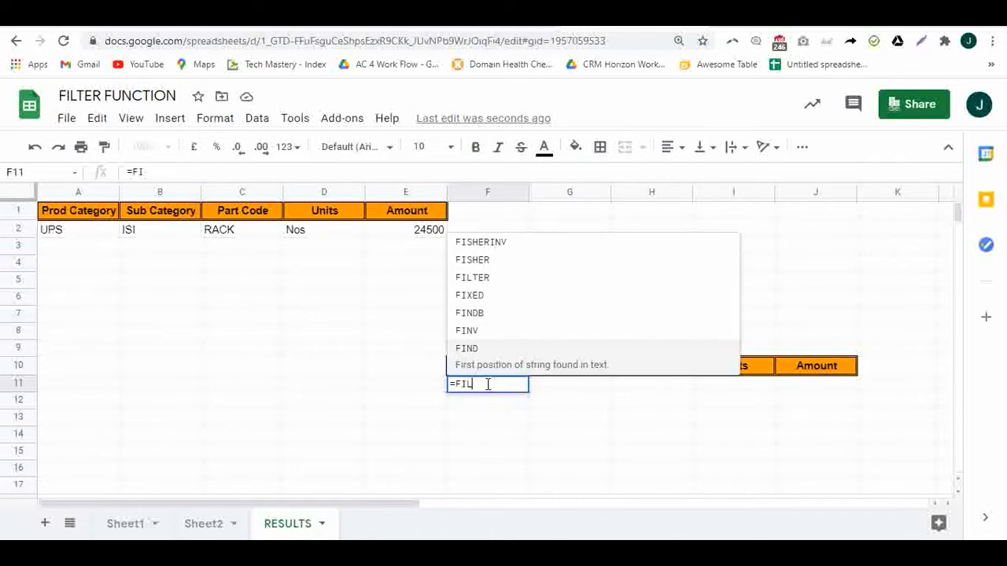
type("TER(")
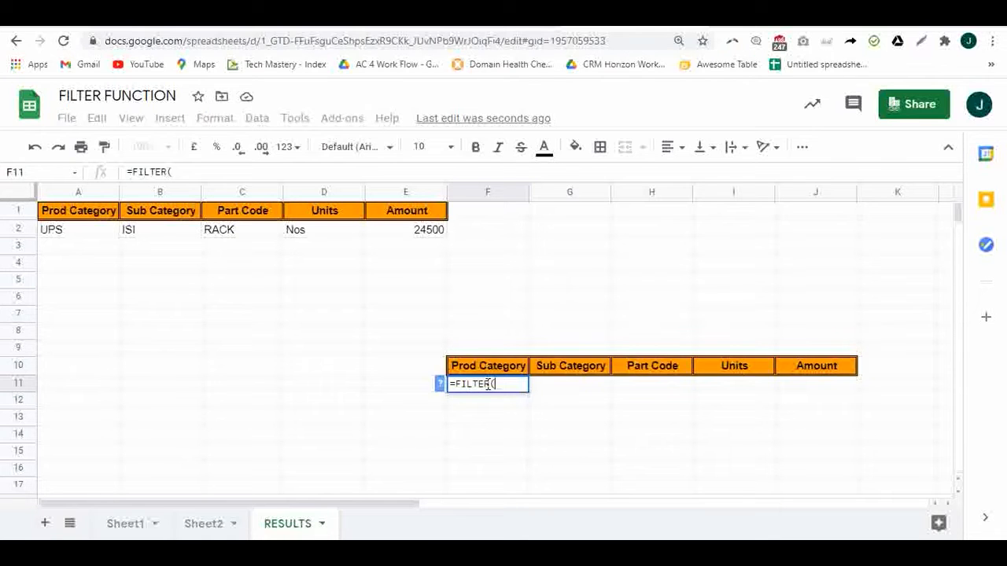
left_click(119, 532)
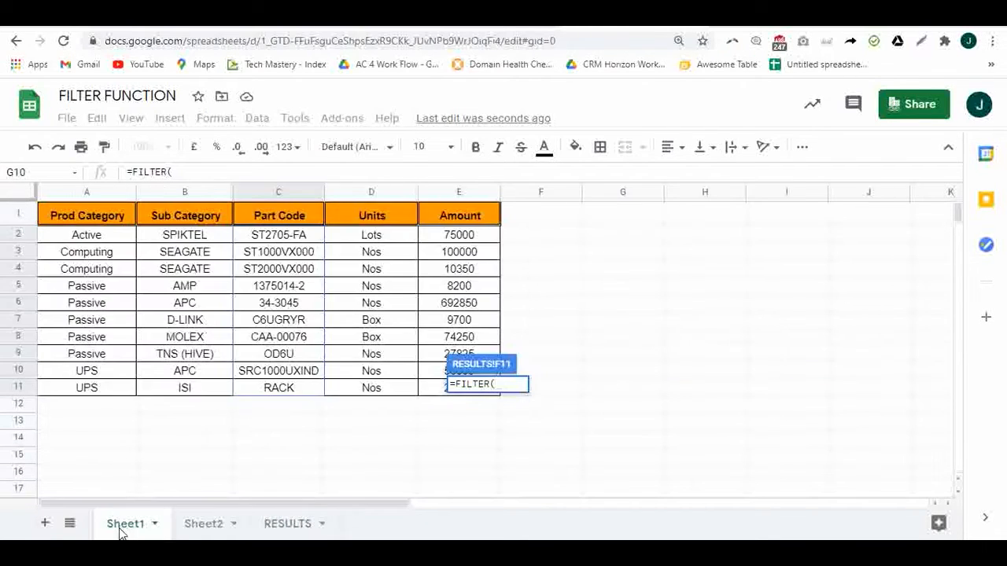
left_click_drag(84, 236, 322, 326)
left_click_drag(394, 358, 448, 387)
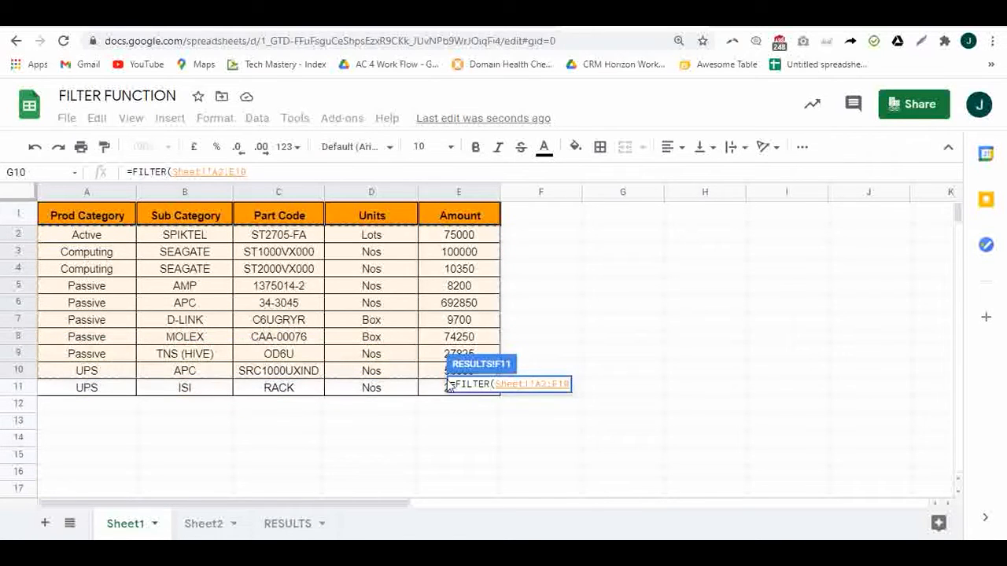
type(",")
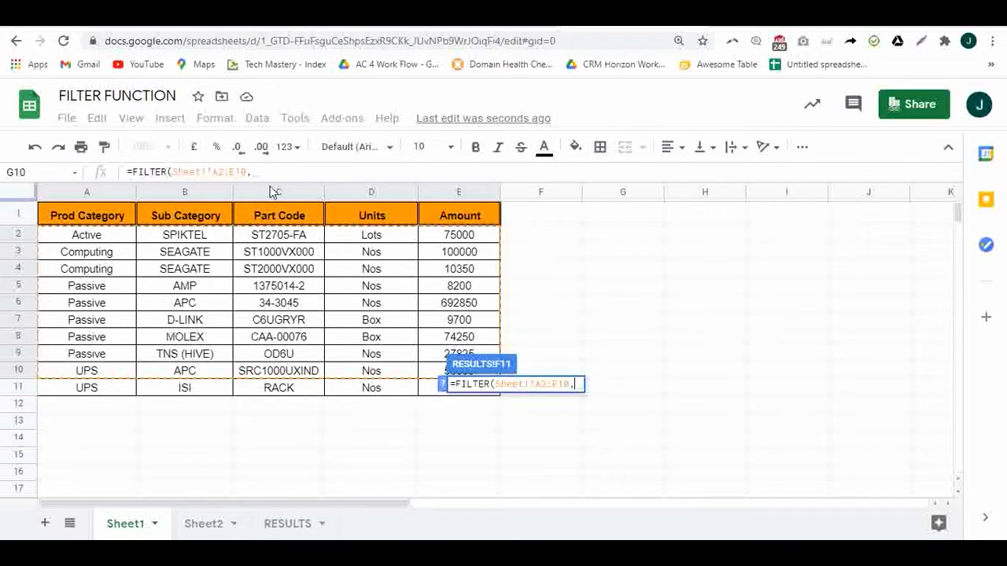
left_click(249, 171)
key("BackSpace")
type("1")
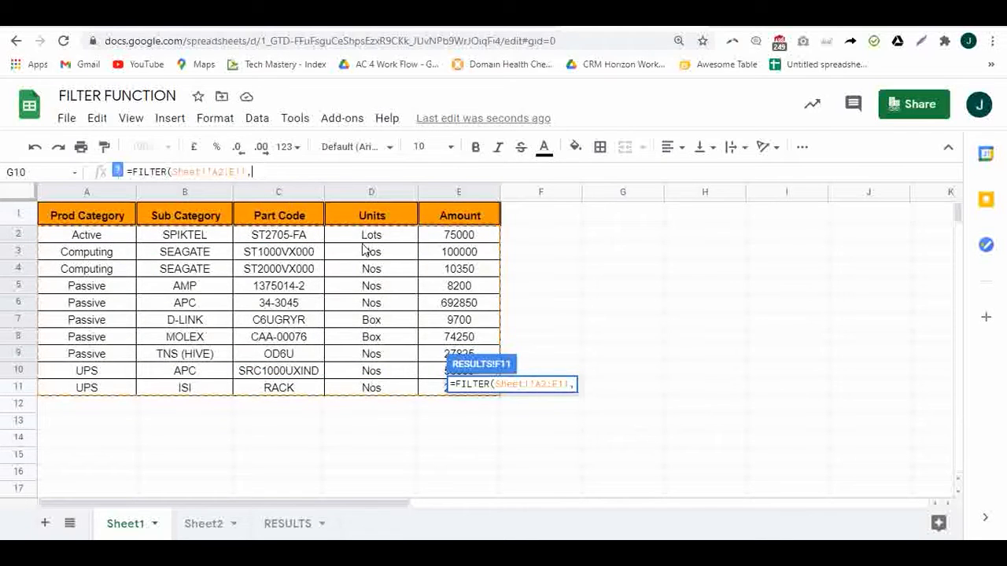
Add the condition Sheet1!D2:D11="Nos" to the FILTER formula for F11 and close its parenthesis
left_click_drag(375, 238, 385, 387)
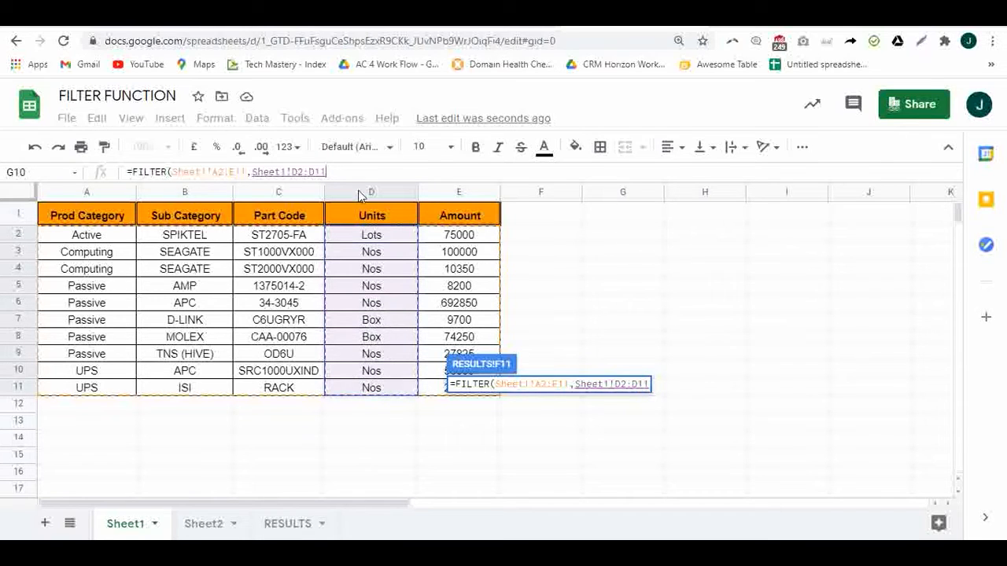
type("=")
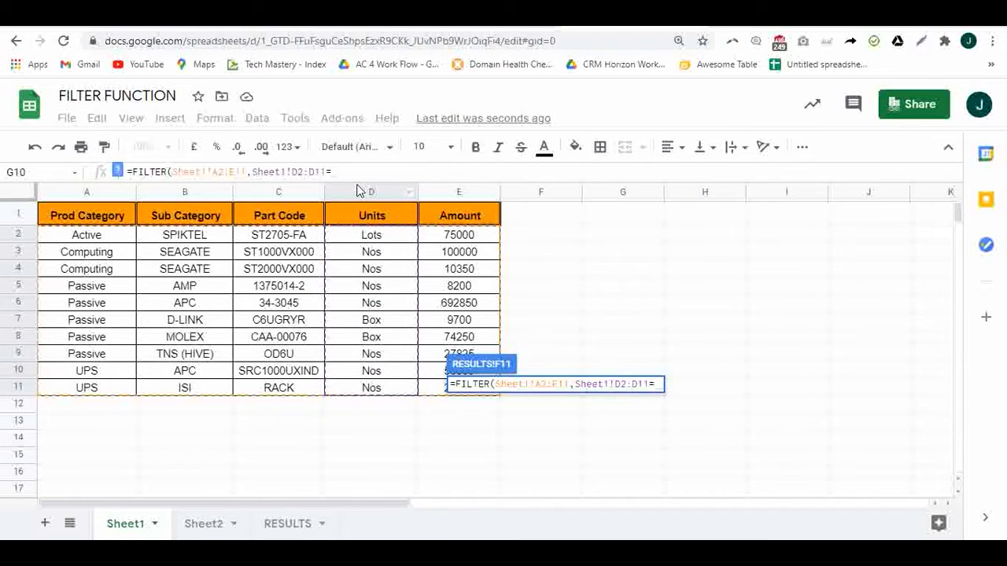
type("Nos")
left_click(334, 171)
type("\"")
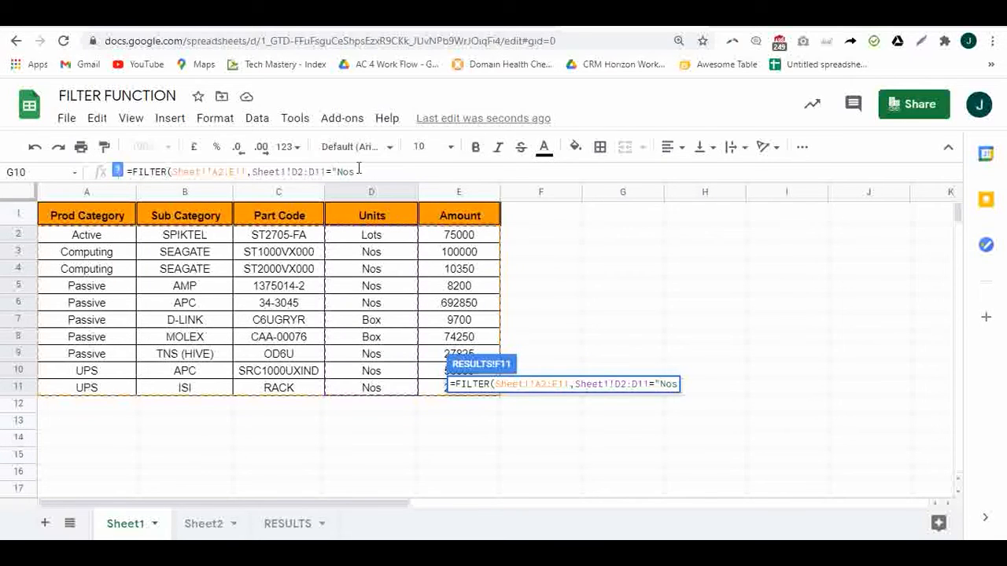
left_click(363, 172)
type("\")")
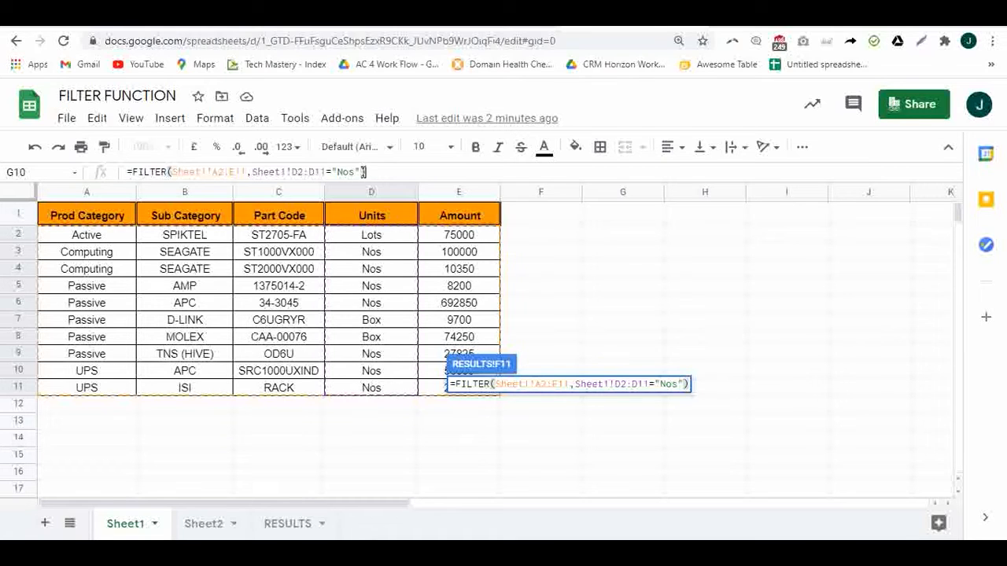
Append a second FILTER function after a semicolon, using Sheet2's data cells A2:E11 as its range
type(";")
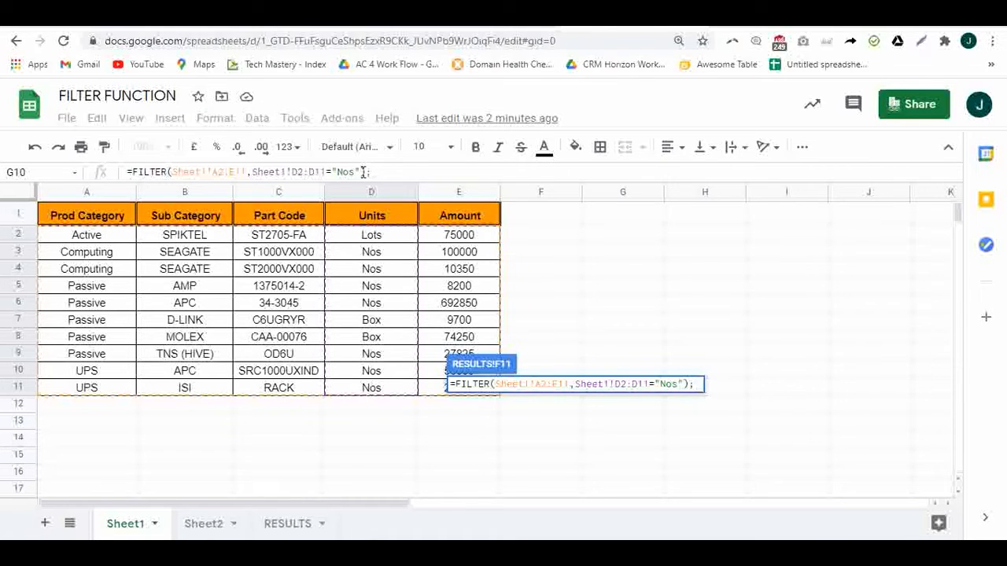
type("filter(")
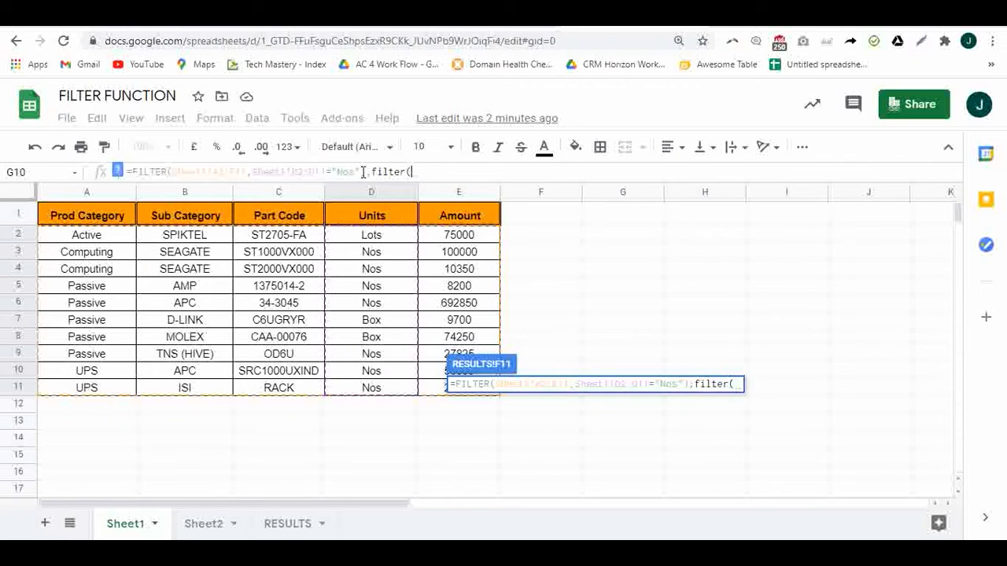
left_click(208, 528)
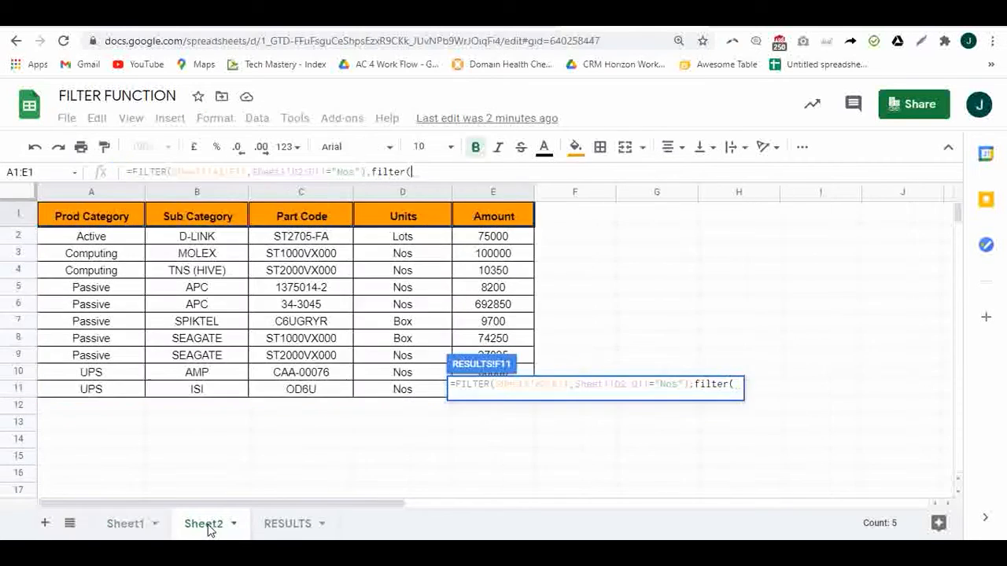
left_click(118, 238)
left_click_drag(151, 250, 474, 396)
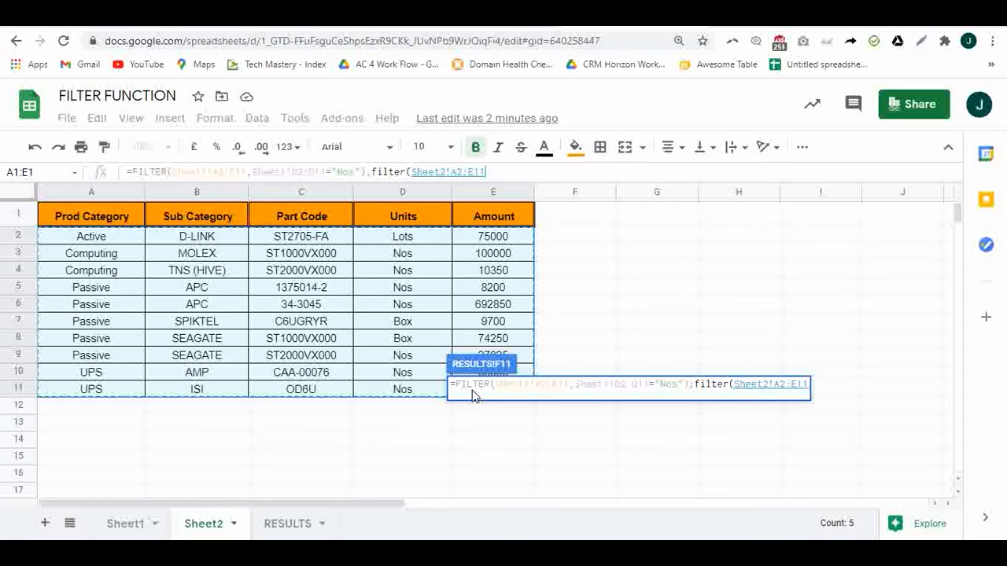
type(",")
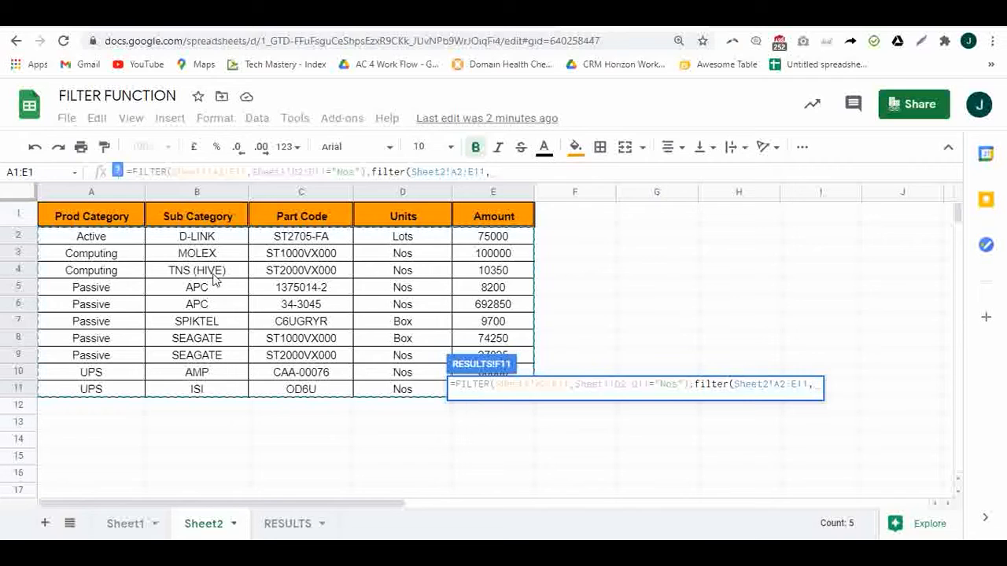
Give the second FILTER the condition Sheet2!A2:A11="UPS" and close its parenthesis
left_click(103, 238)
left_click_drag(104, 255, 110, 393)
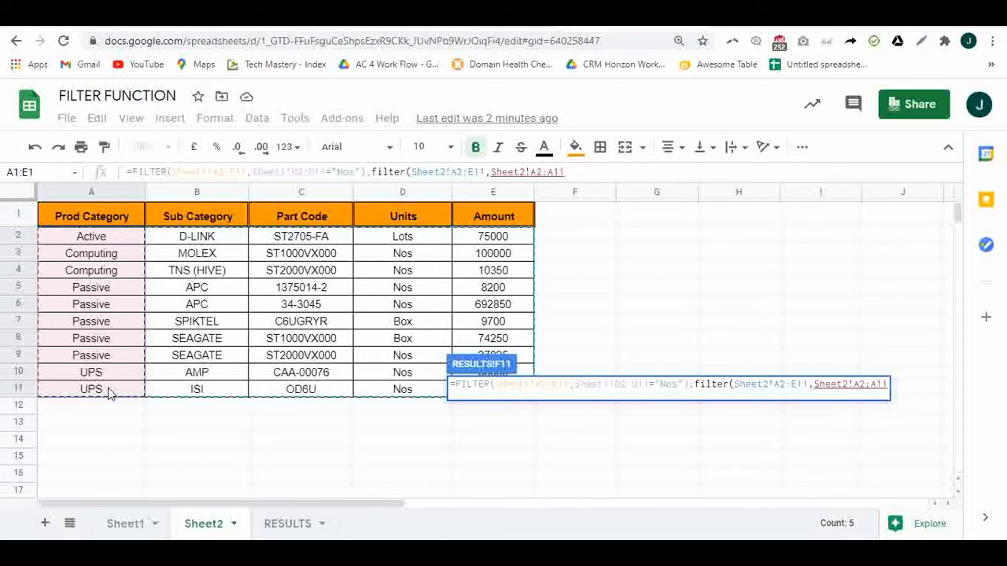
type("=")
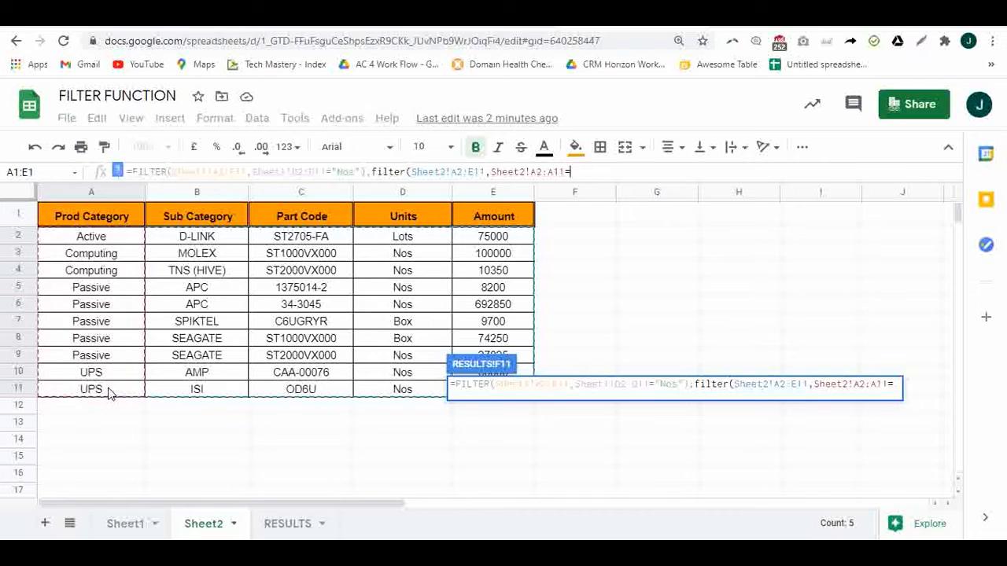
type("\"")
type("U")
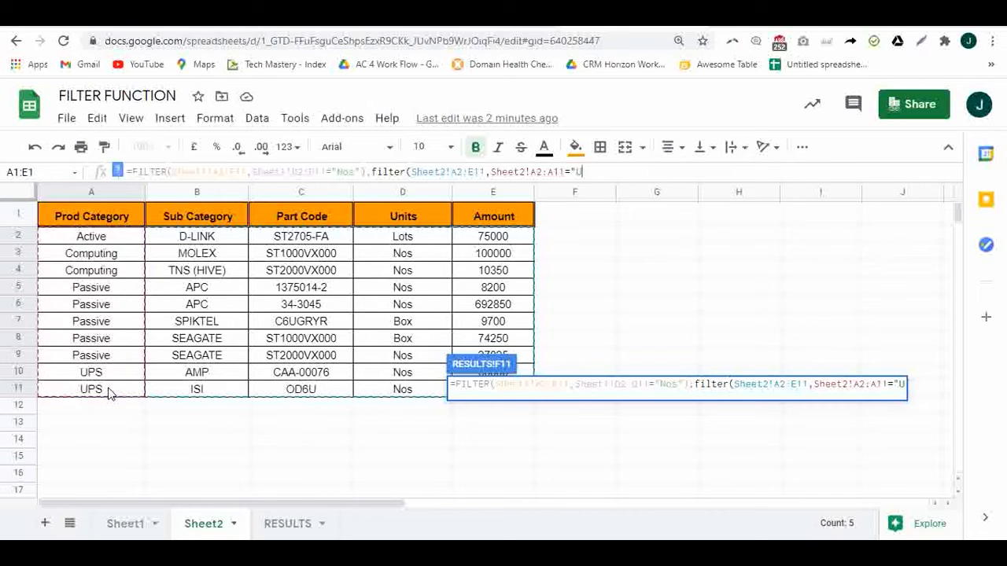
type("PS\")")
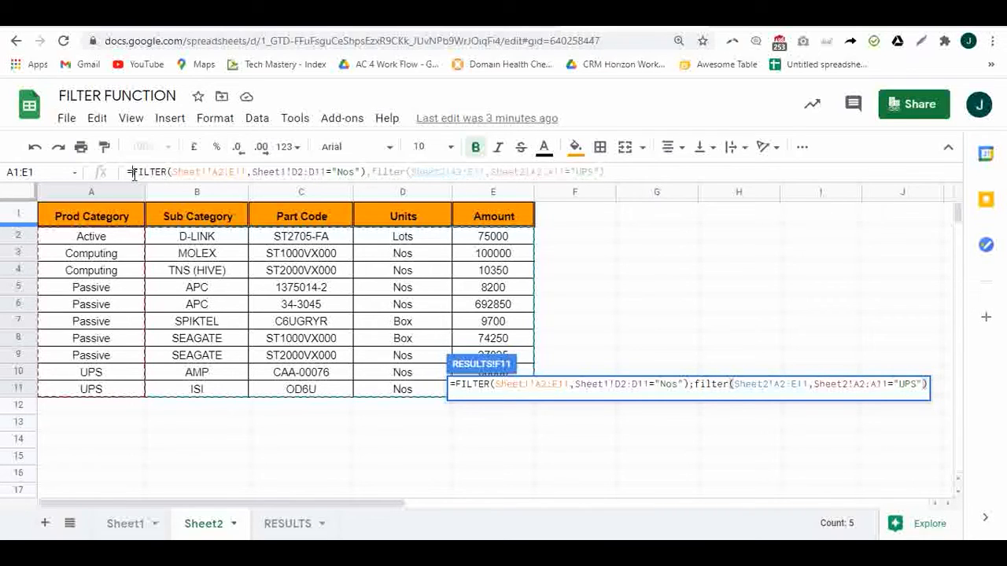
Wrap both FILTER functions in curly braces to stack their results, and commit the formula in F11
left_click(133, 173)
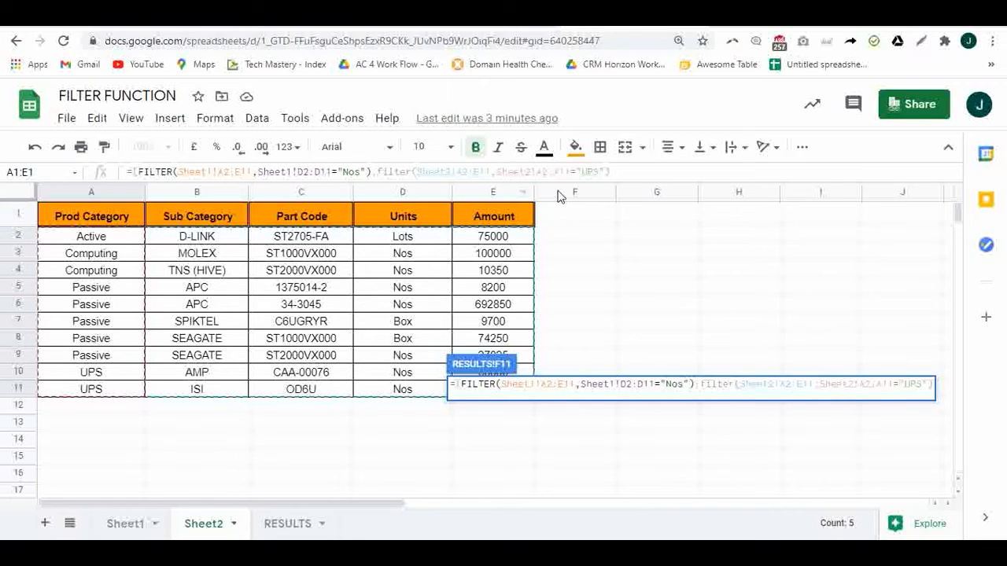
left_click(618, 173)
type("}")
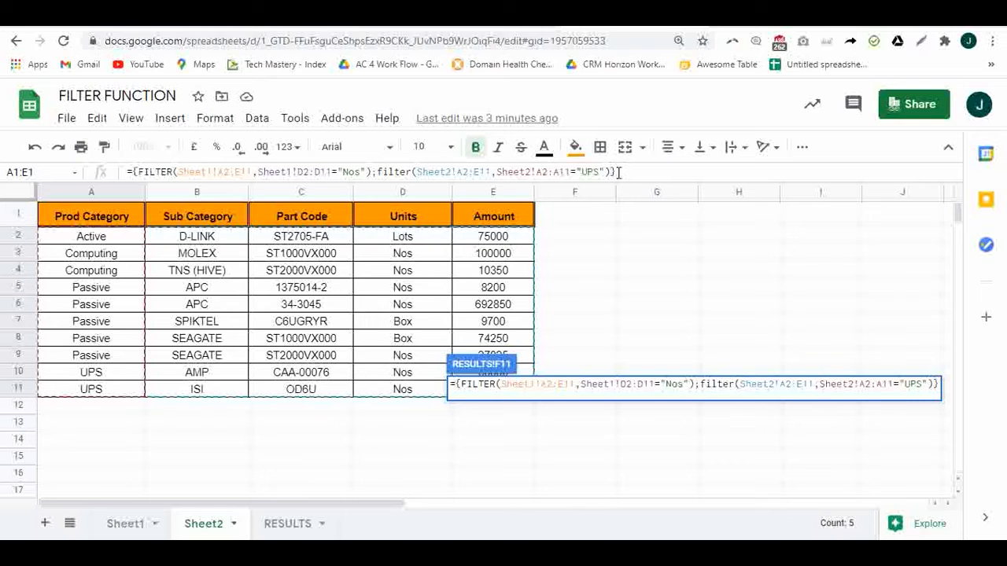
key("Return")
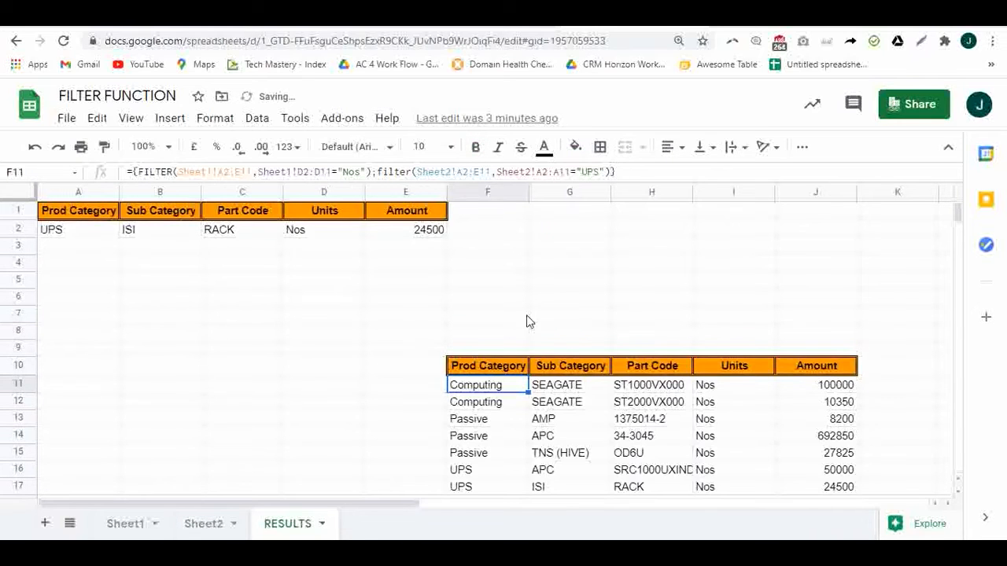
Examine the combined rows below the row 10 headers of RESULTS, through to the last record
left_click(645, 376)
key("Down")
key("Down")
key("Down")
key("Down")
key("Down")
key("Down")
key("Down")
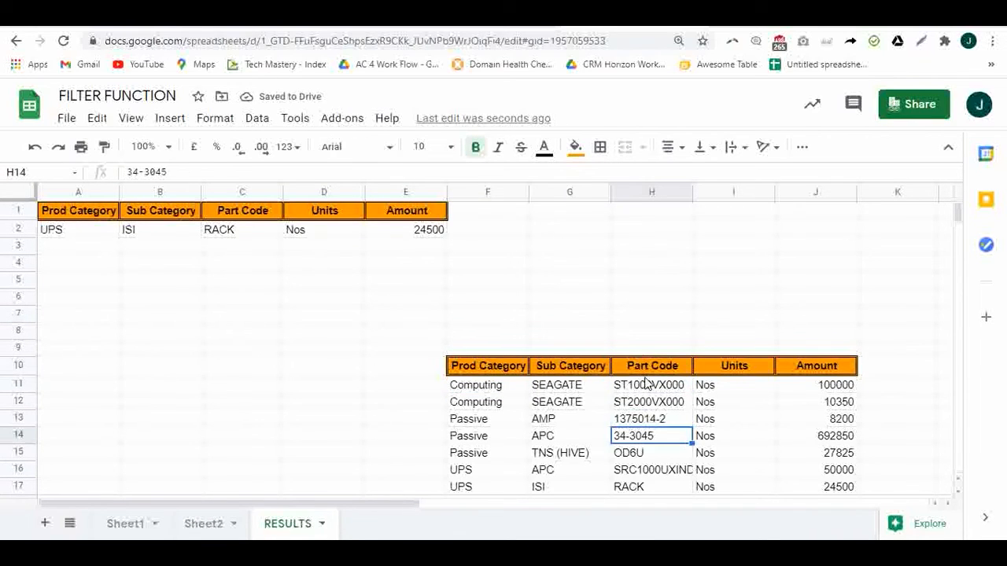
key("Down")
key("Down")
key("Down")
key("Down")
key("Down")
key("Down")
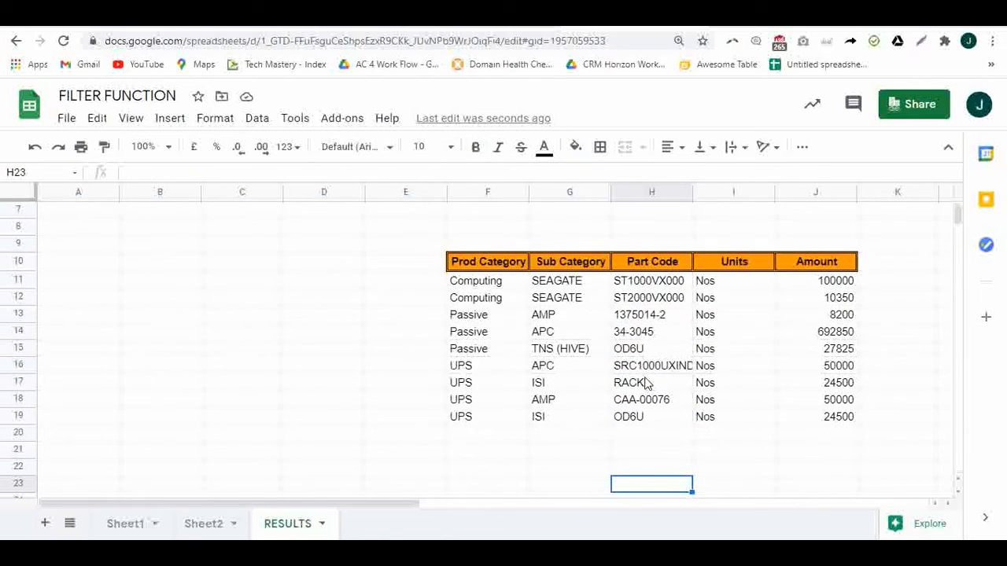
key("Up")
key("Up")
key("Up")
key("Up")
key("Up")
key("Up")
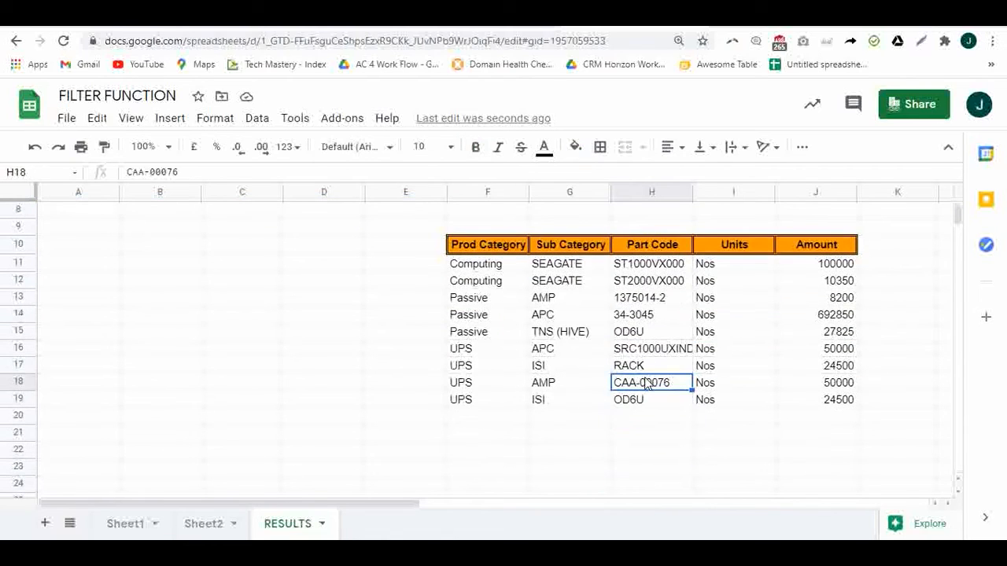
left_click(494, 355)
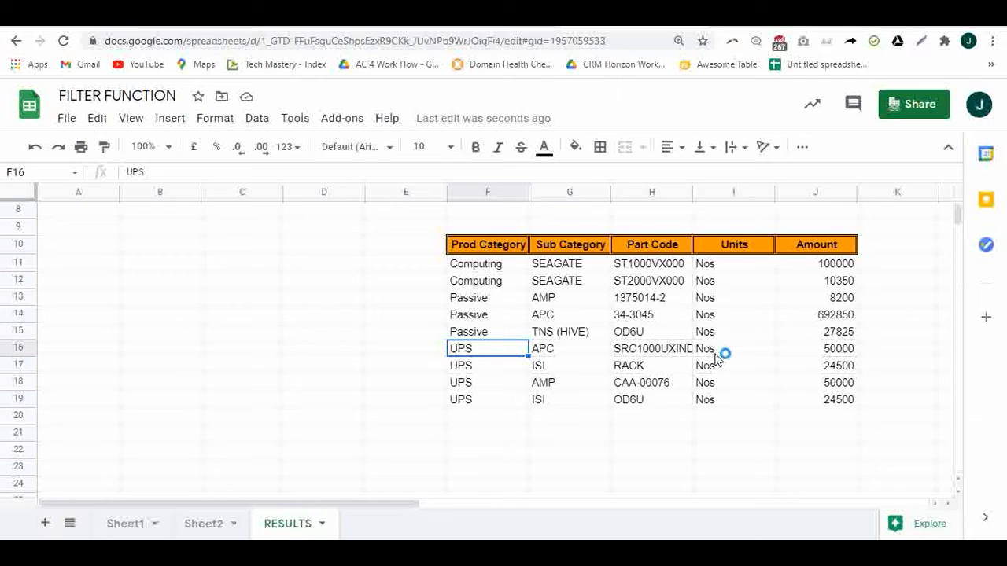
left_click(228, 270)
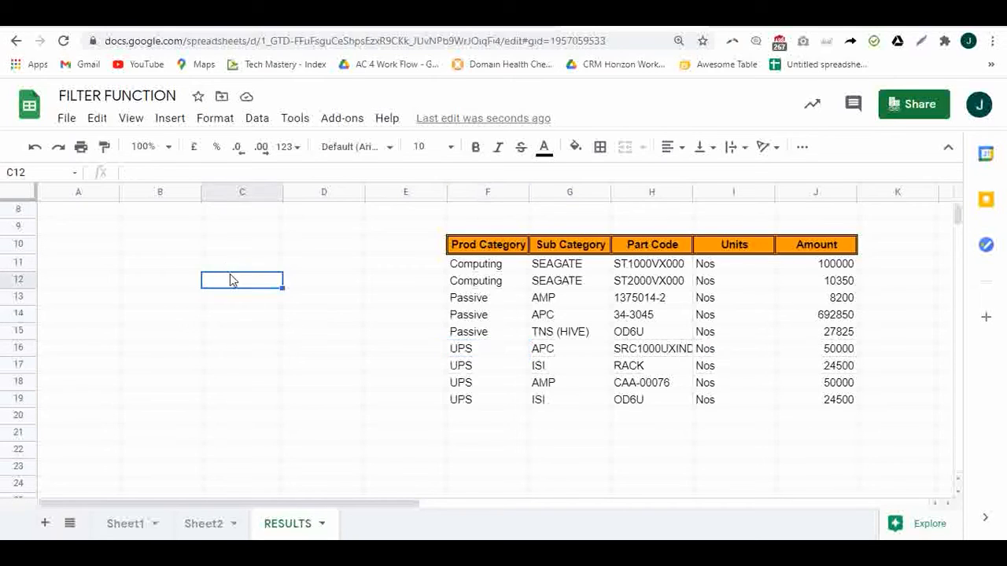
Look over the source tables on Sheet2 and Sheet1, and review both filtered tables on the RESULTS sheet
left_click(208, 524)
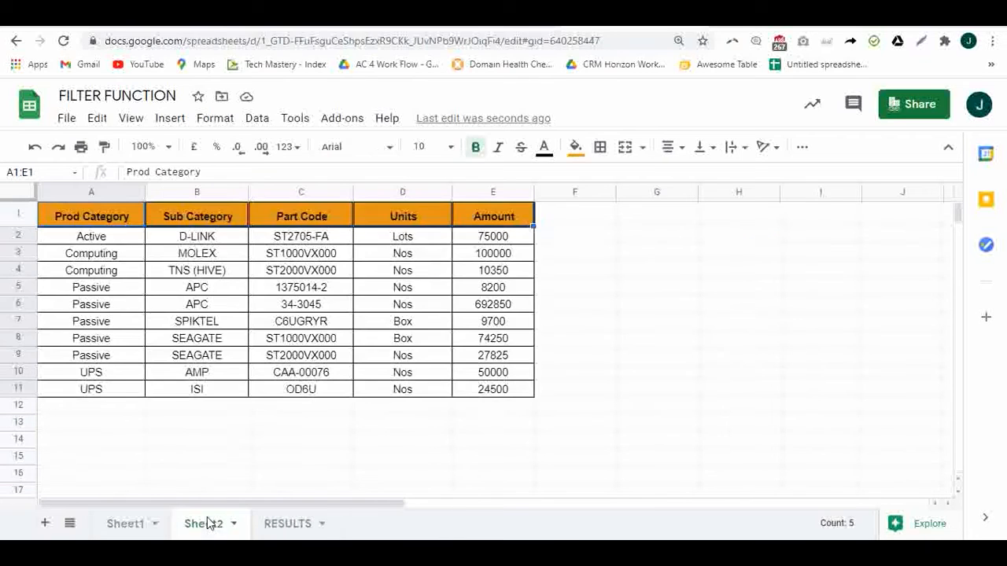
left_click(129, 524)
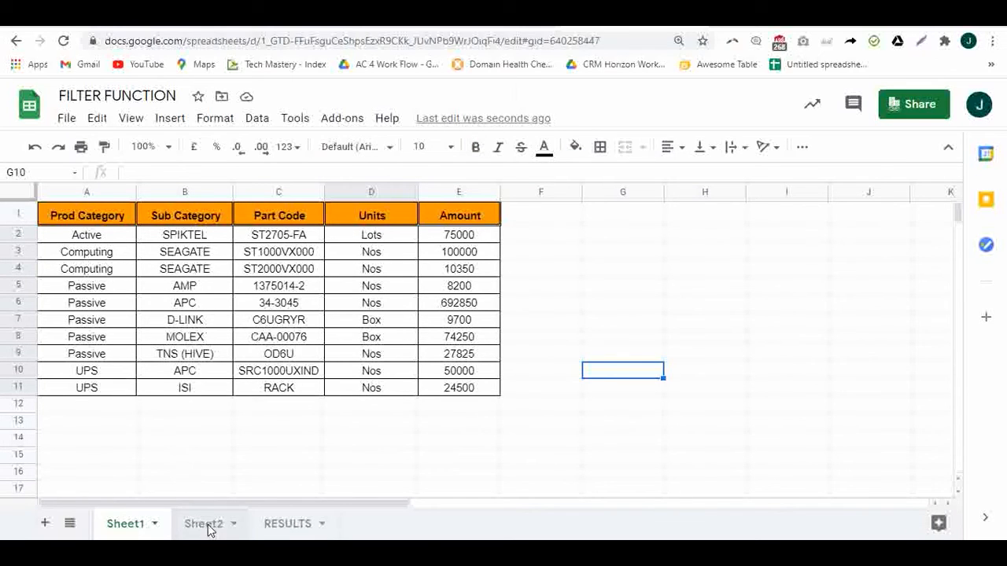
left_click(210, 527)
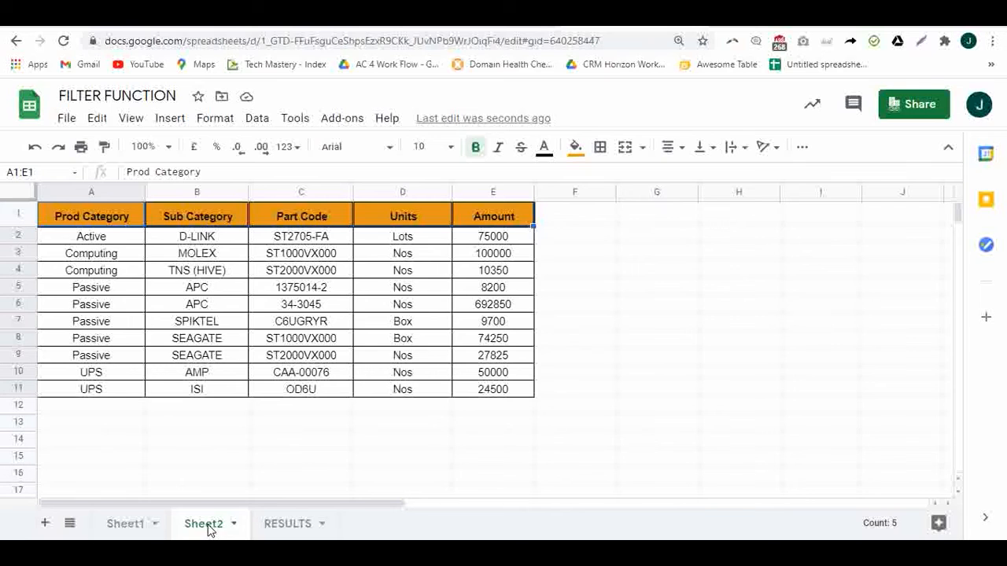
left_click(286, 529)
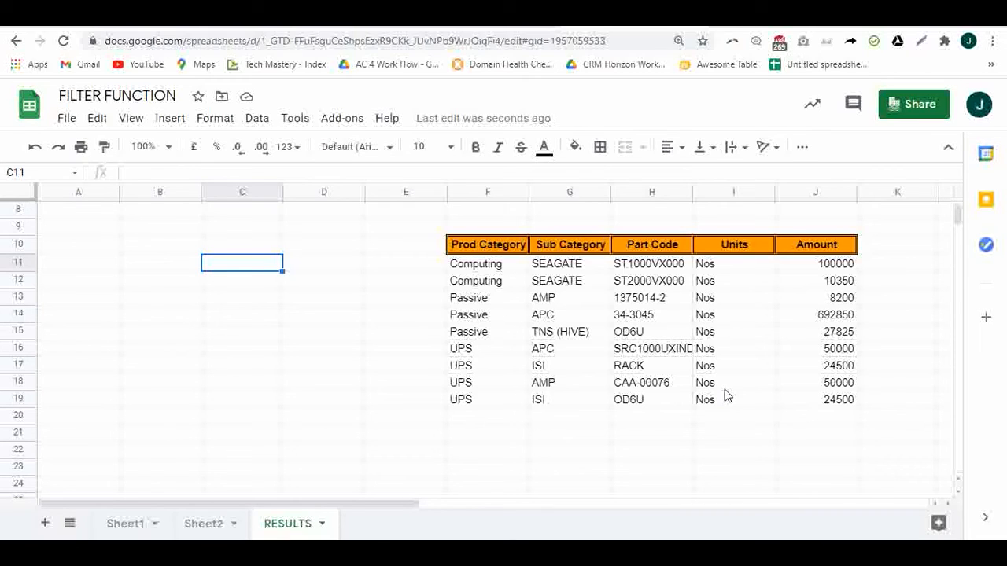
left_click(264, 230)
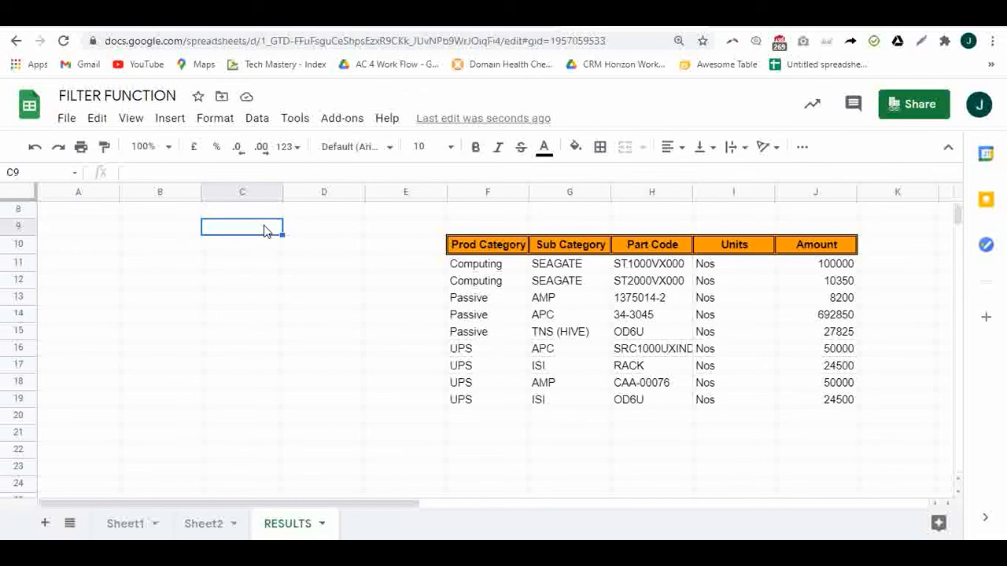
key("ctrl+Up")
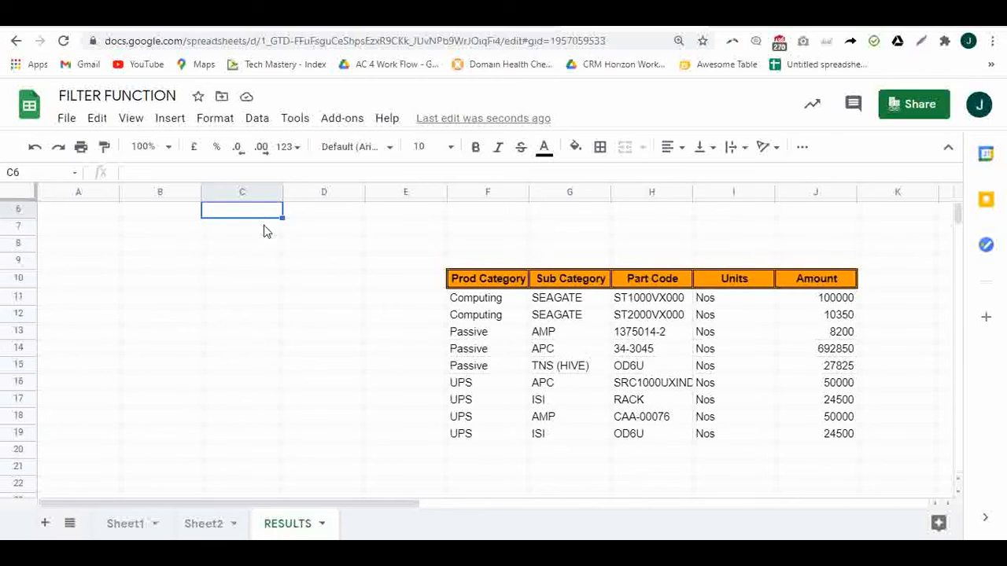
key("ctrl+Up")
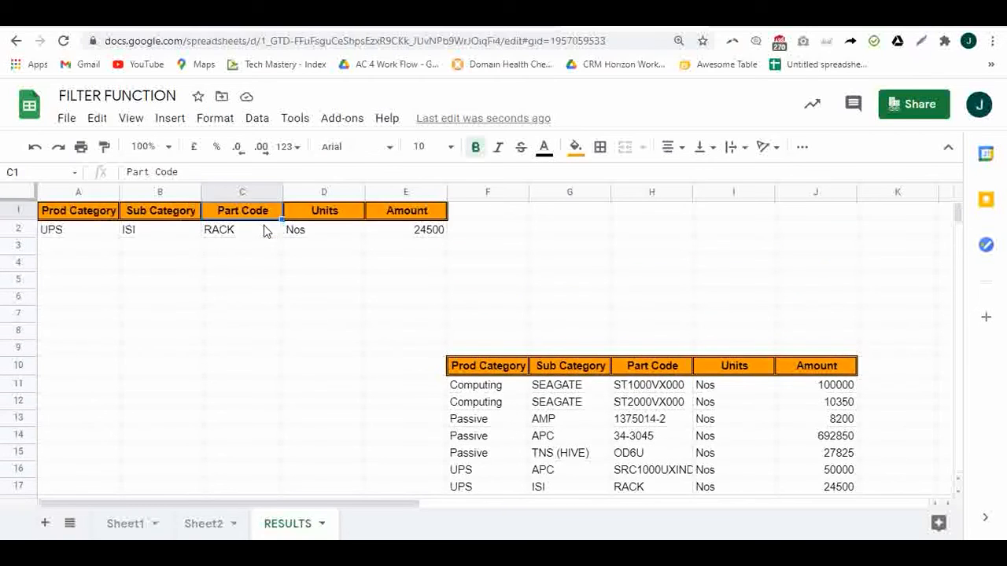
left_click(264, 230)
key("Down")
key("Down")
key("Down")
key("Down")
key("Down")
key("Down")
key("Down")
key("Down")
key("Down")
key("Down")
key("Down")
key("Down")
key("Down")
key("Down")
key("Down")
key("Down")
key("Down")
key("Down")
key("Down")
key("Down")
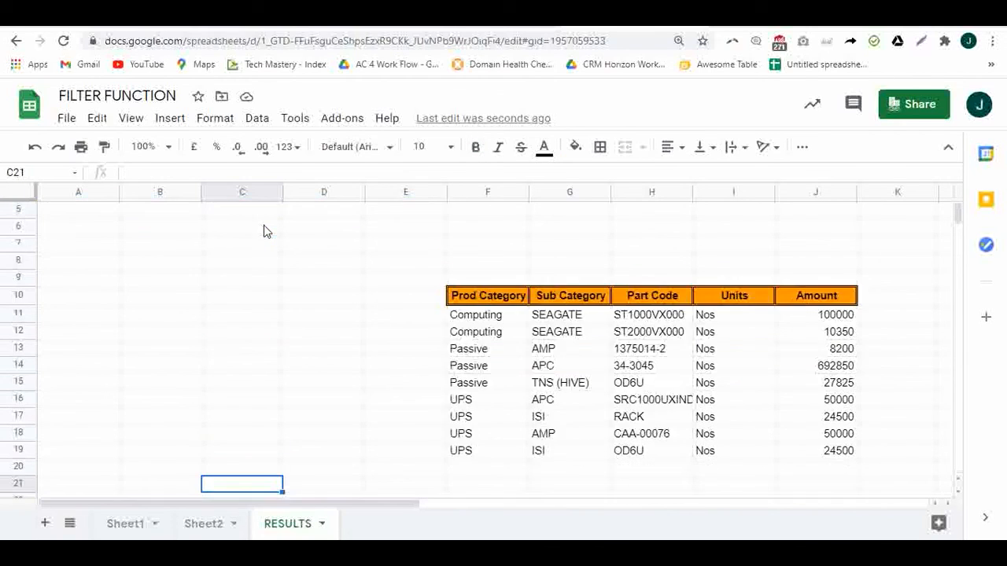
Compare the Units column of Sheet1 and the product categories of Sheet2 with the combined records in RESULTS
left_click(125, 534)
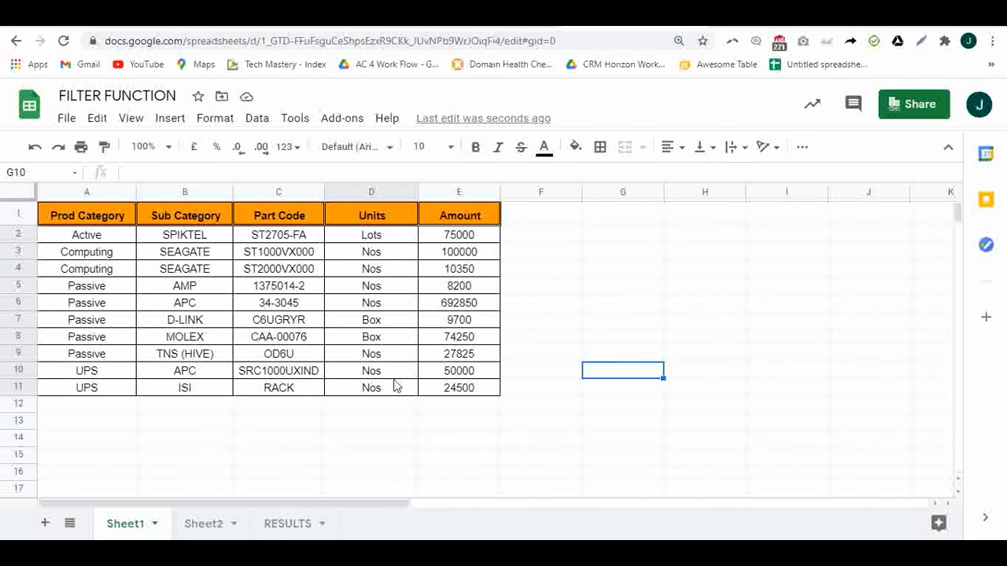
left_click(210, 528)
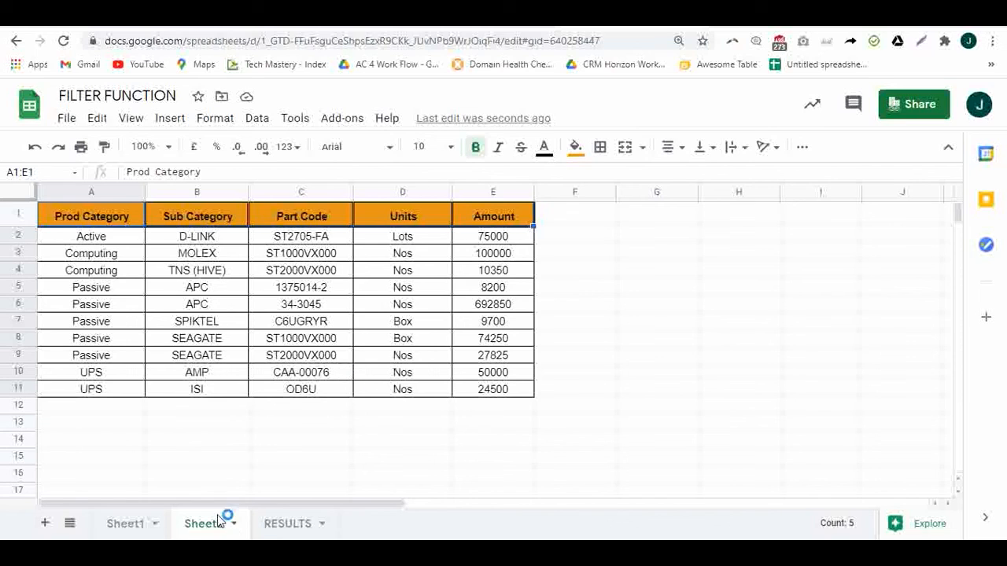
left_click(262, 528)
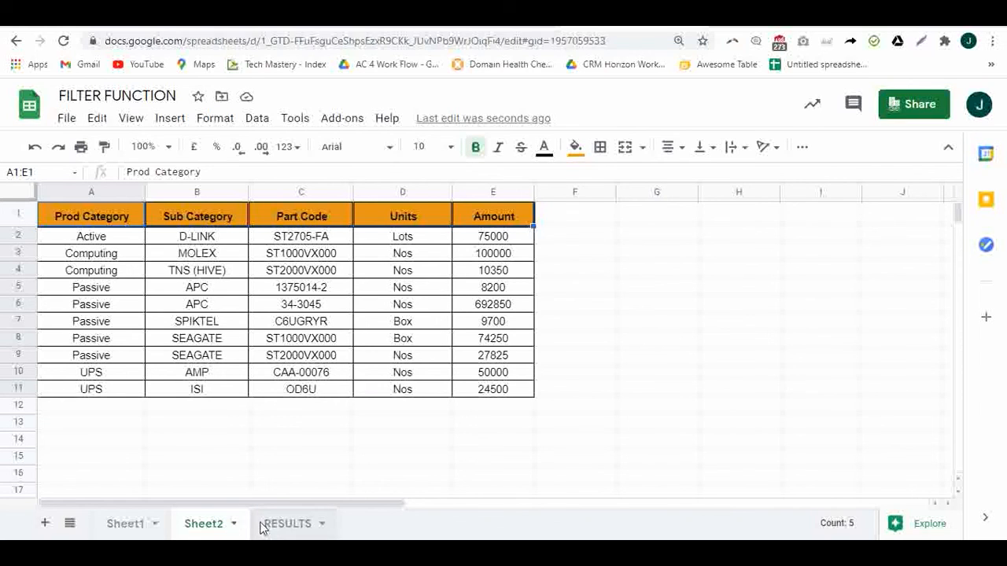
left_click(398, 307)
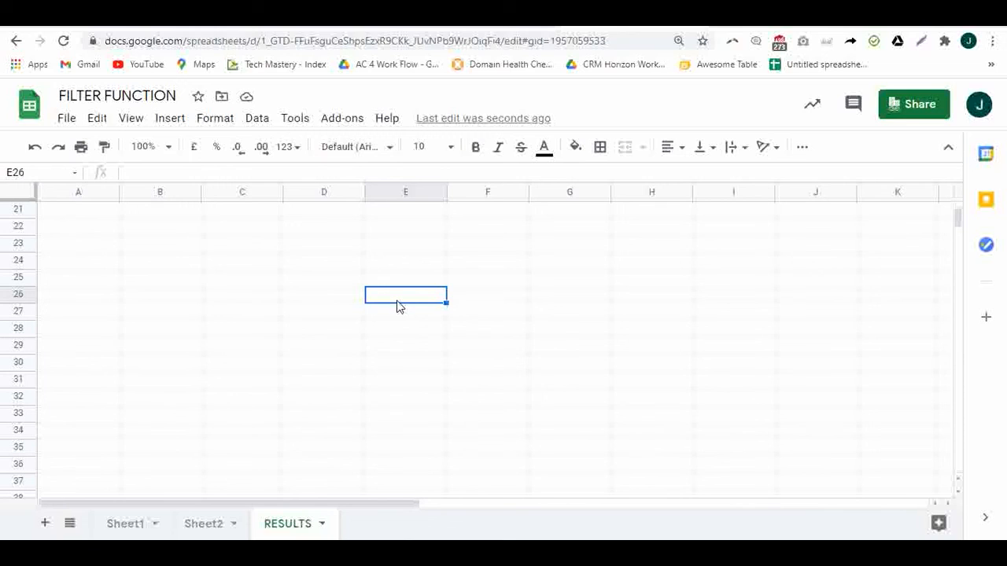
key("ctrl+Up")
key("Down")
key("Down")
key("Down")
key("Down")
key("Down")
key("Down")
key("Down")
key("Down")
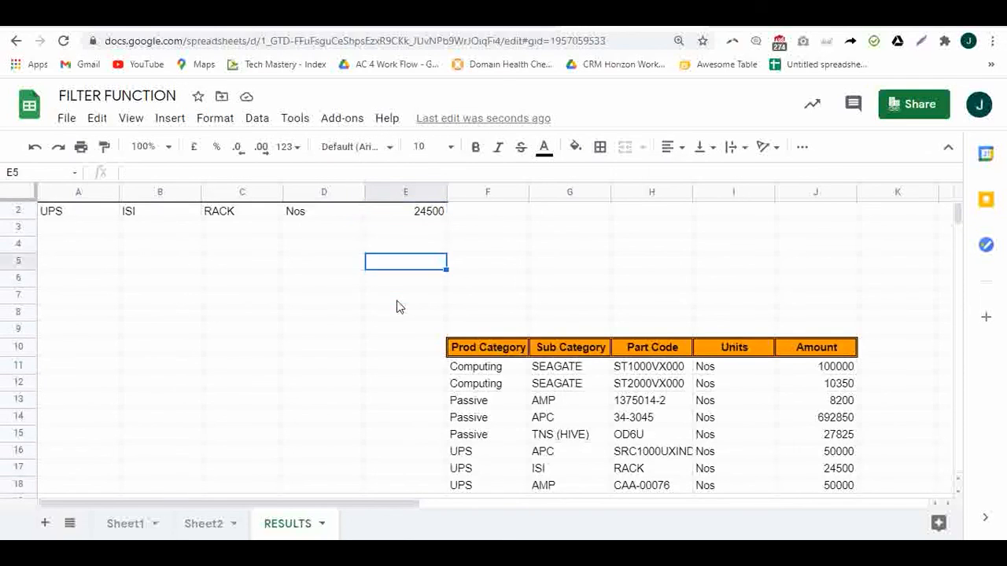
key("Down")
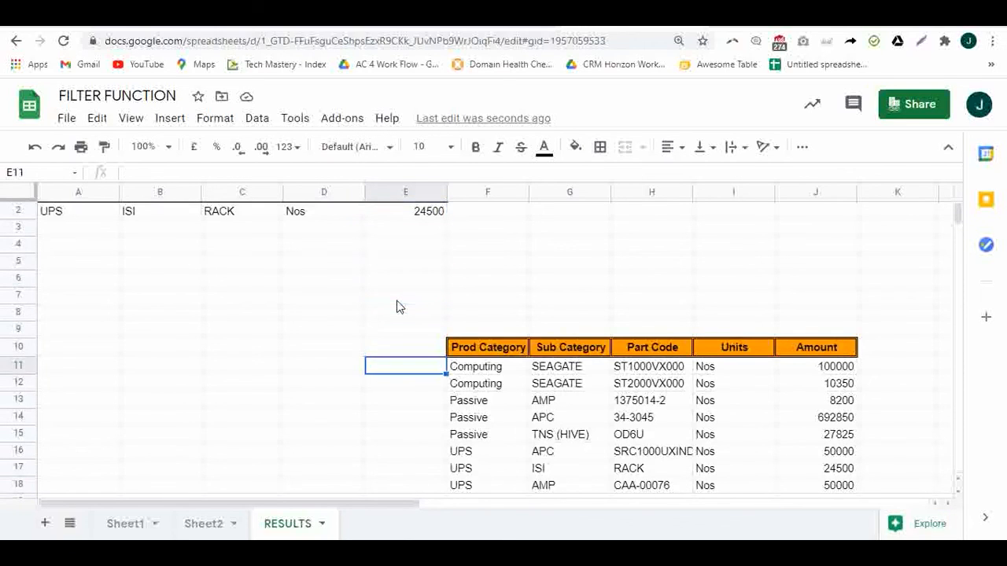
key("Right")
key("Down")
key("Down")
key("Down")
key("Down")
key("Down")
key("Down")
key("Down")
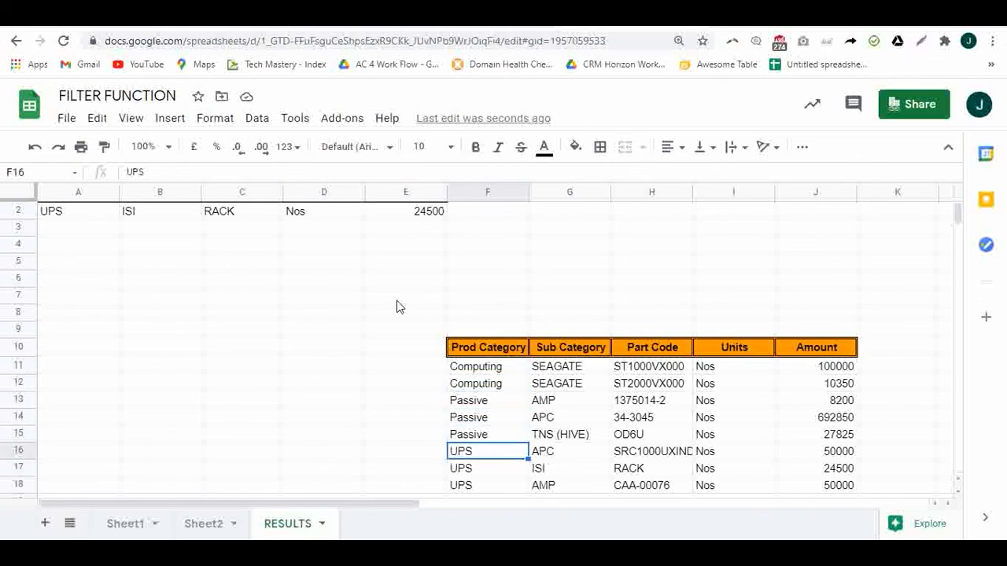
key("Down")
key("Up")
key("Up")
key("Right")
key("Right")
key("Right")
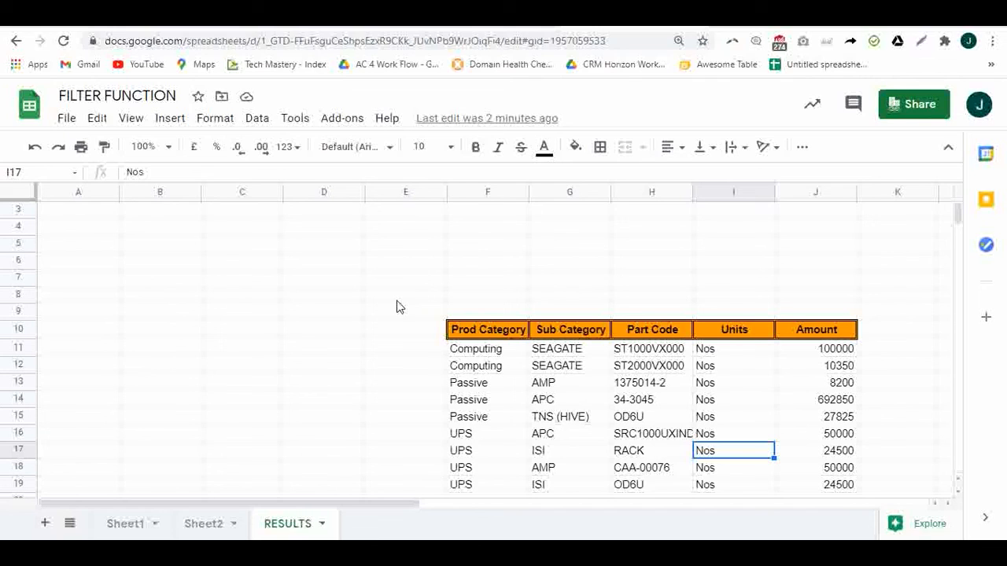
key("Down")
key("Down")
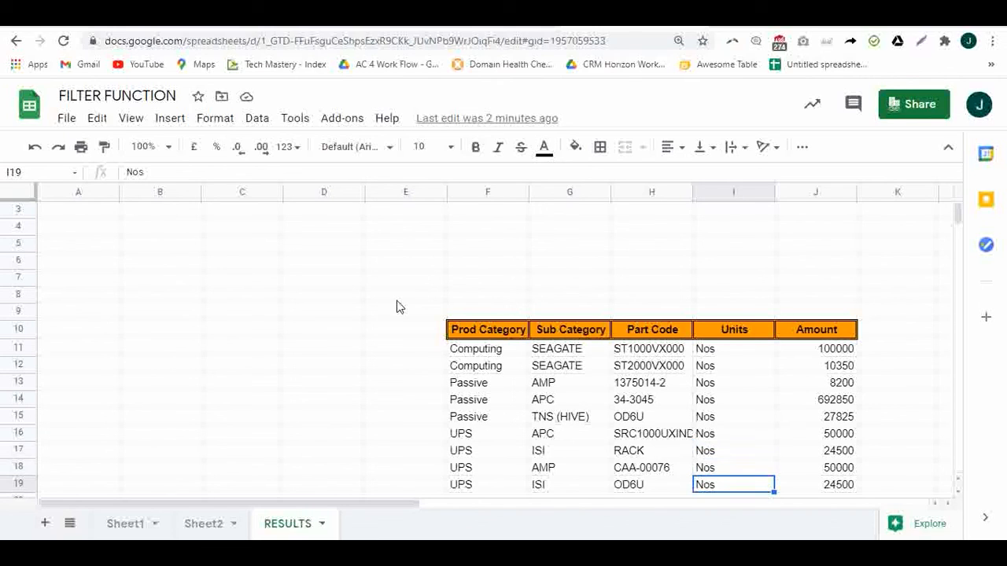
key("Left")
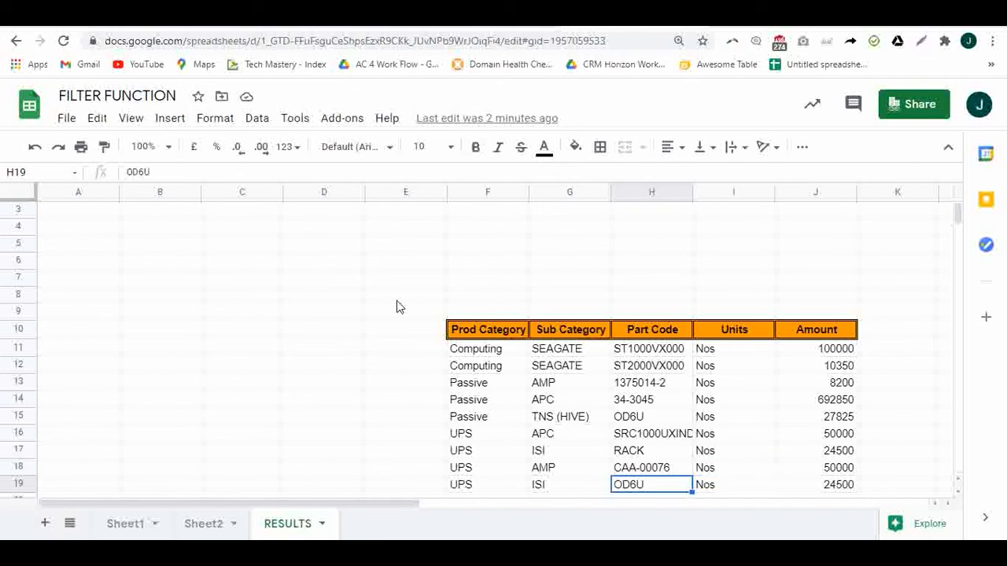
left_click(206, 526)
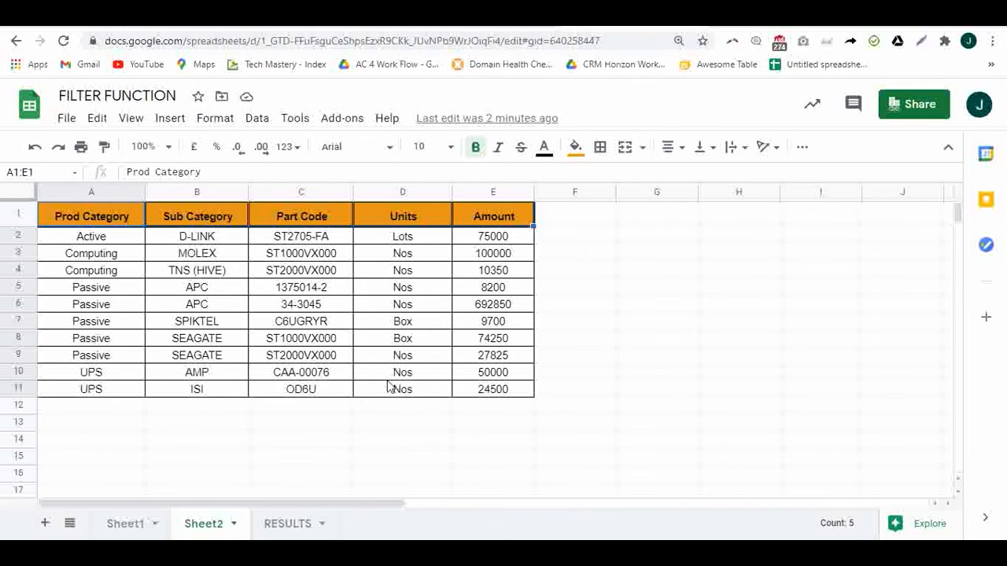